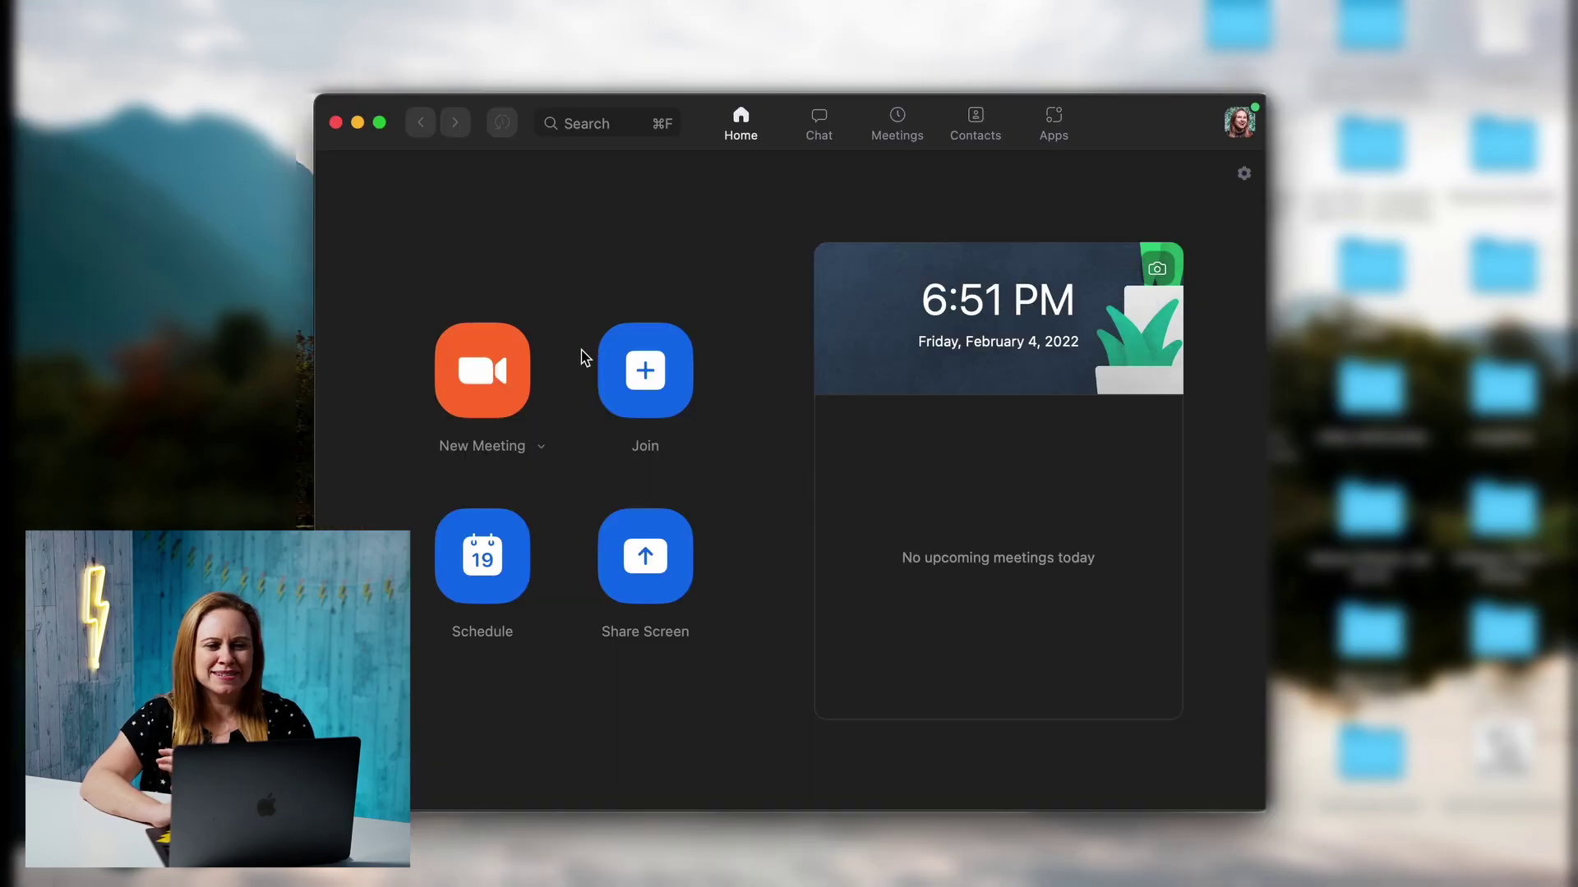
Step: Start a new camera meeting and set the Elgato Key Light brightness to 63%
click(516, 376)
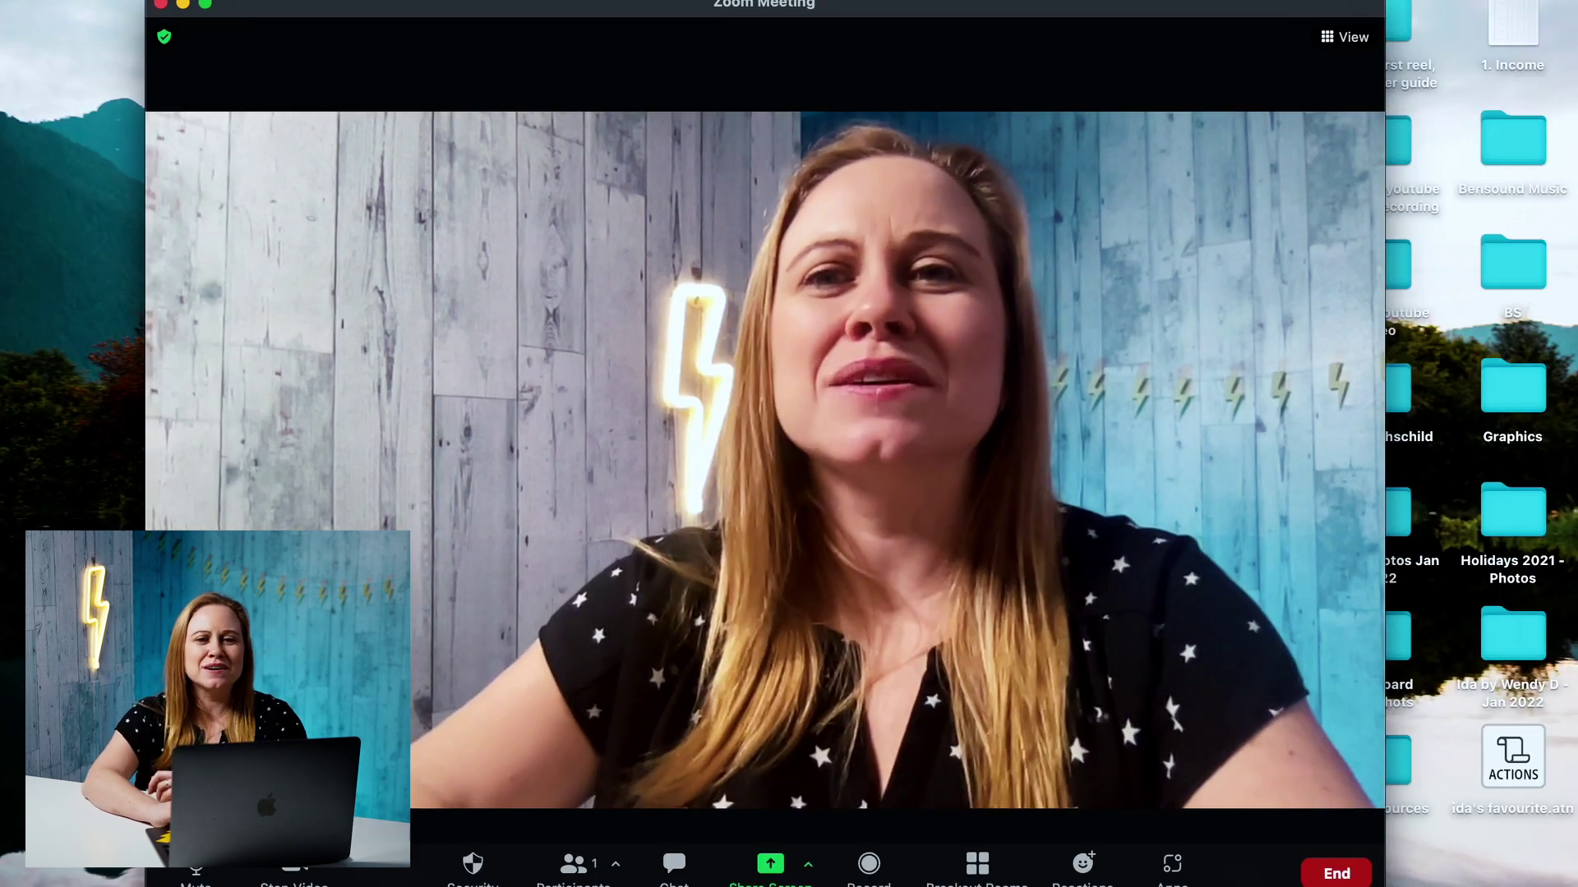
click(1183, 1)
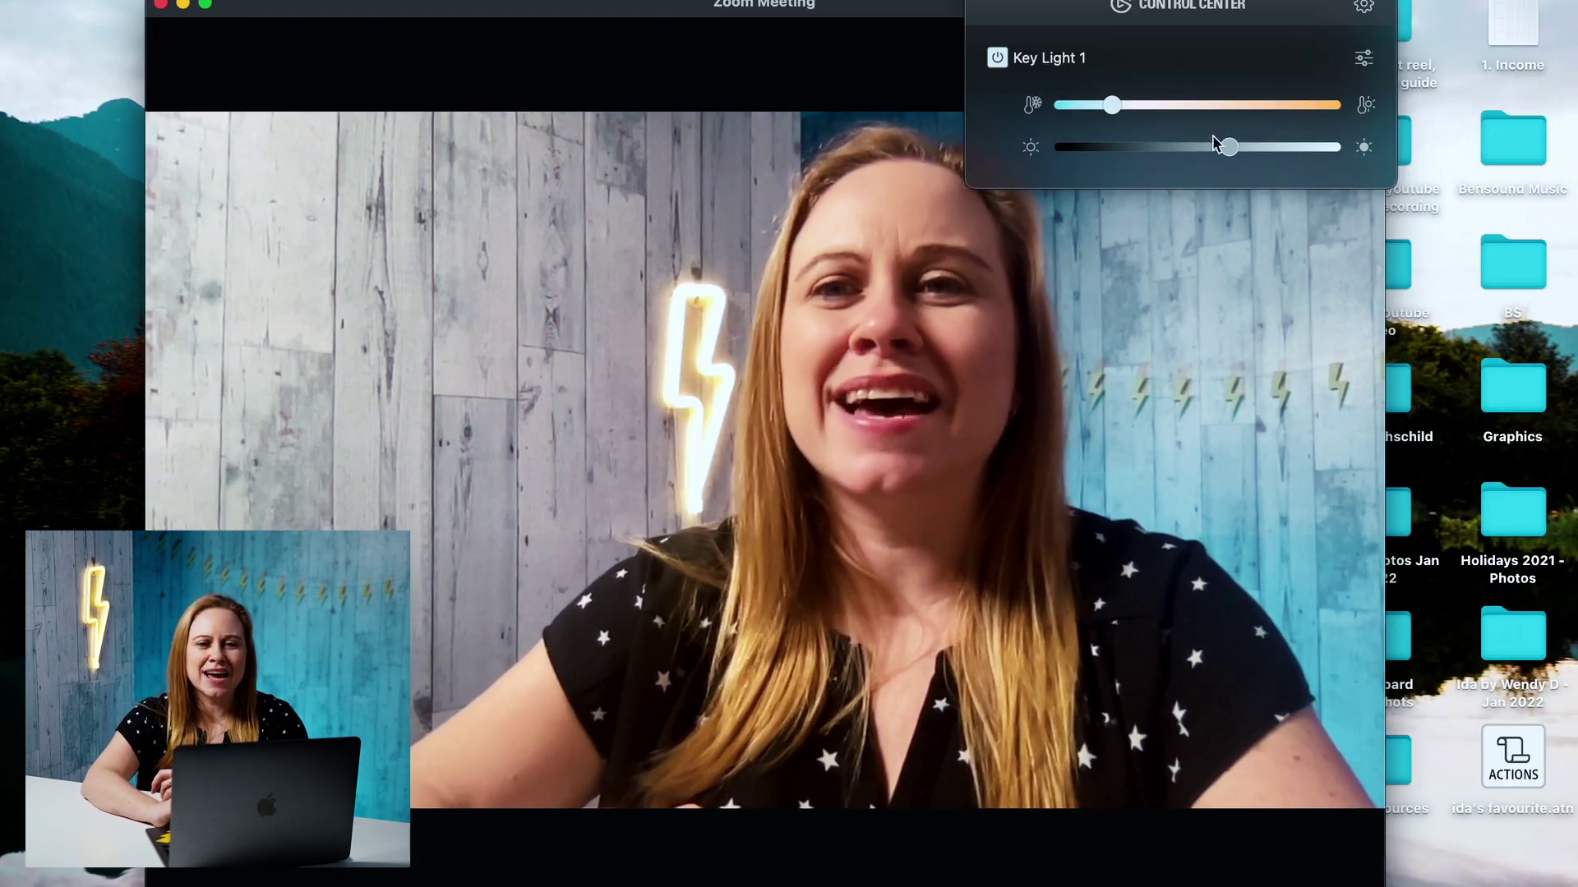
drag(1233, 148, 1062, 147)
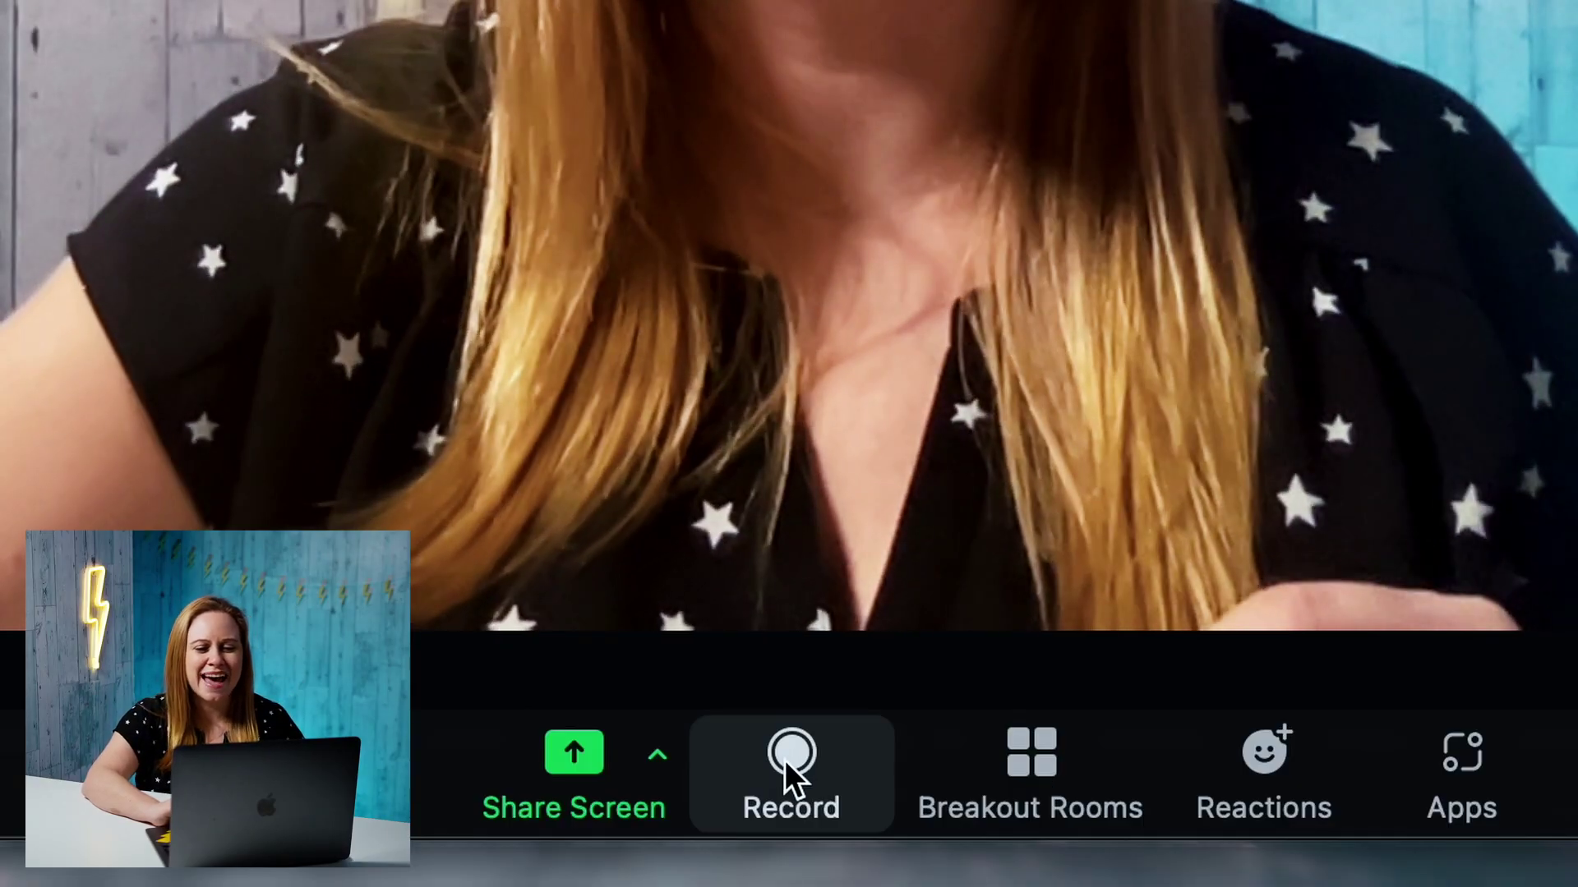
Step: Start recording the meeting to this computer from the Record menu
click(787, 758)
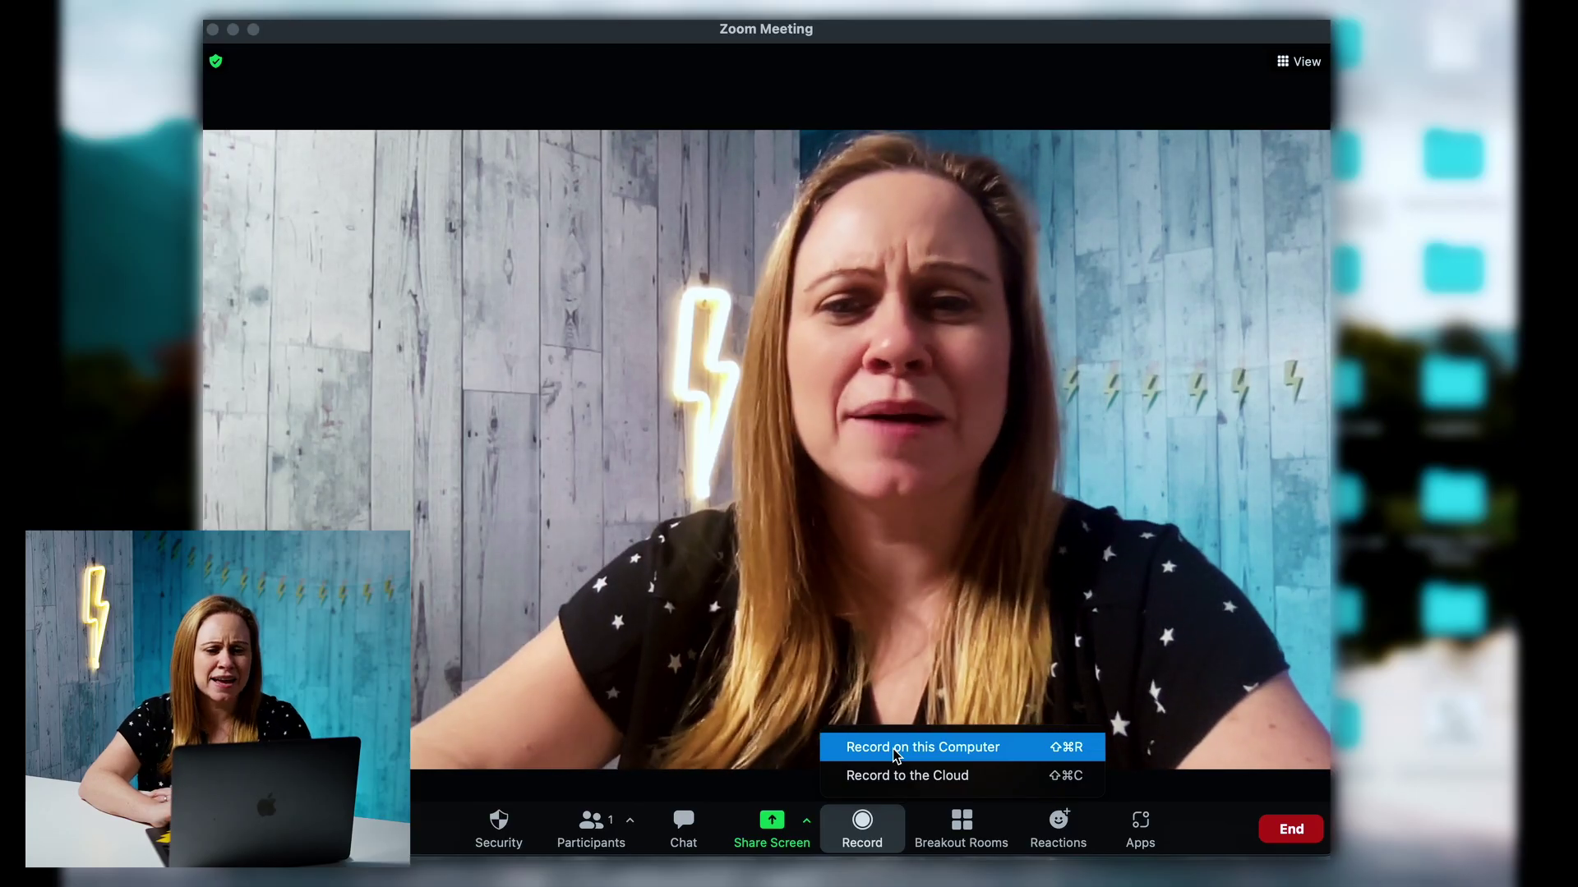
click(893, 748)
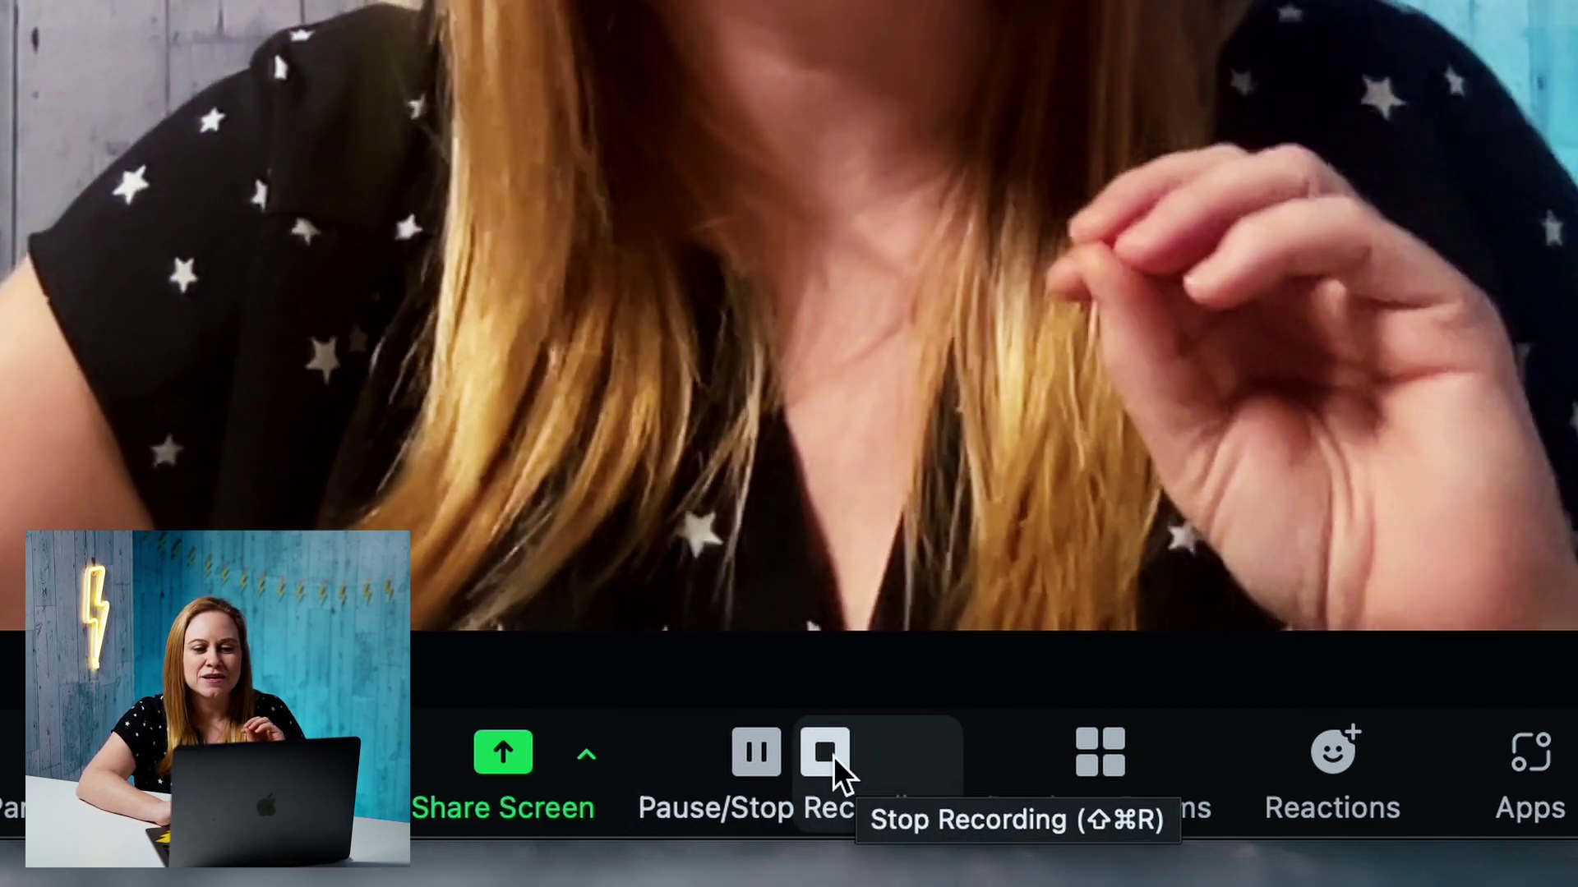
Step: Stop the local recording after talking on camera
click(833, 758)
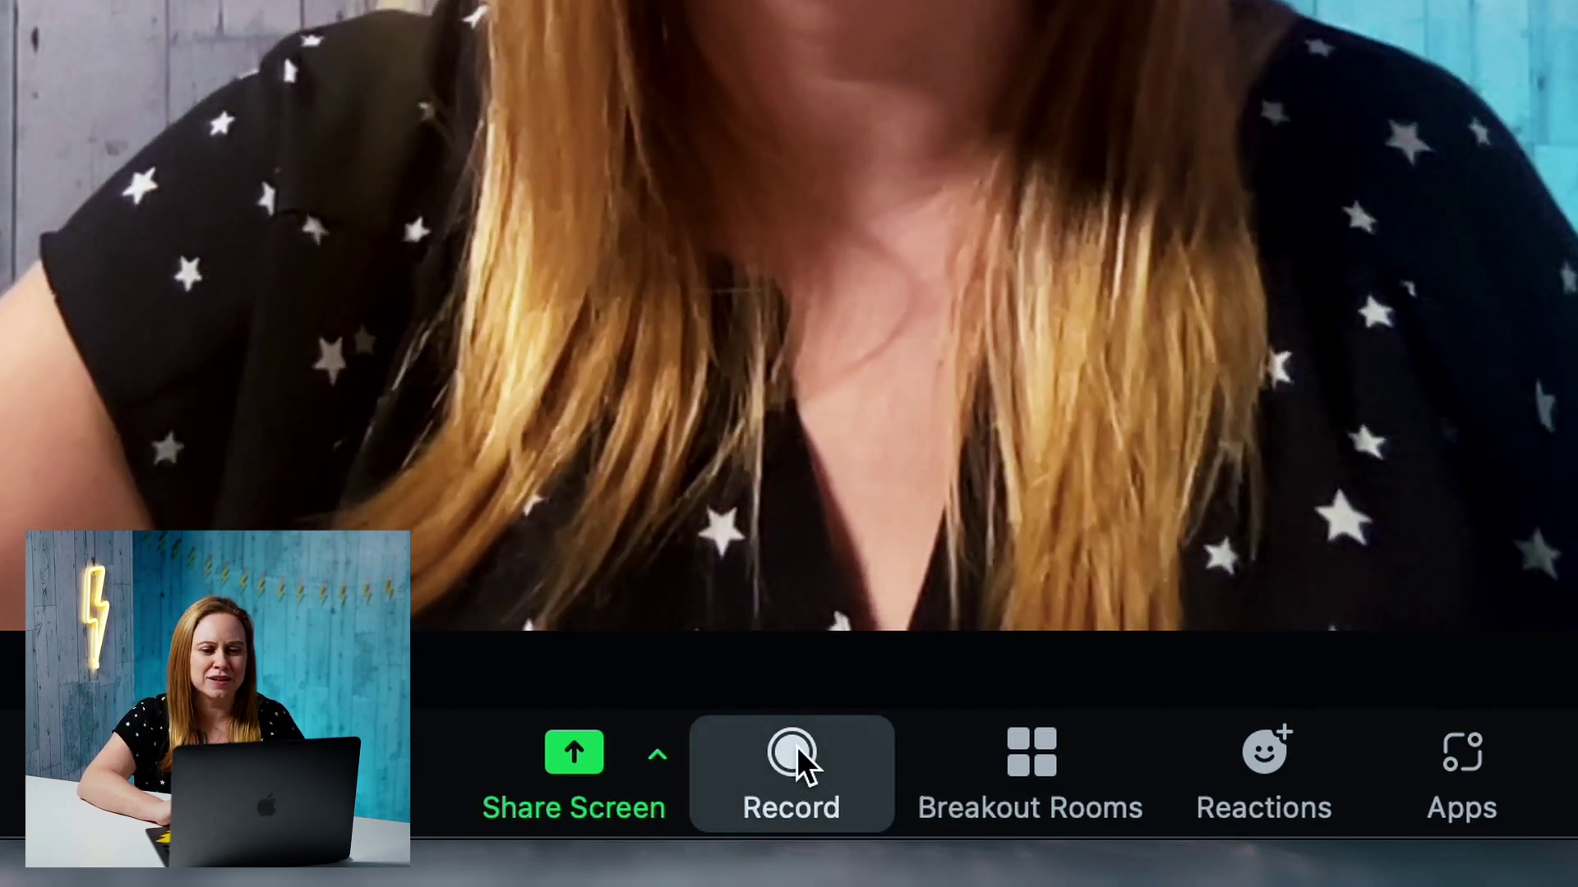
Step: Start a fresh recording on this computer, then pause it
click(796, 756)
click(882, 629)
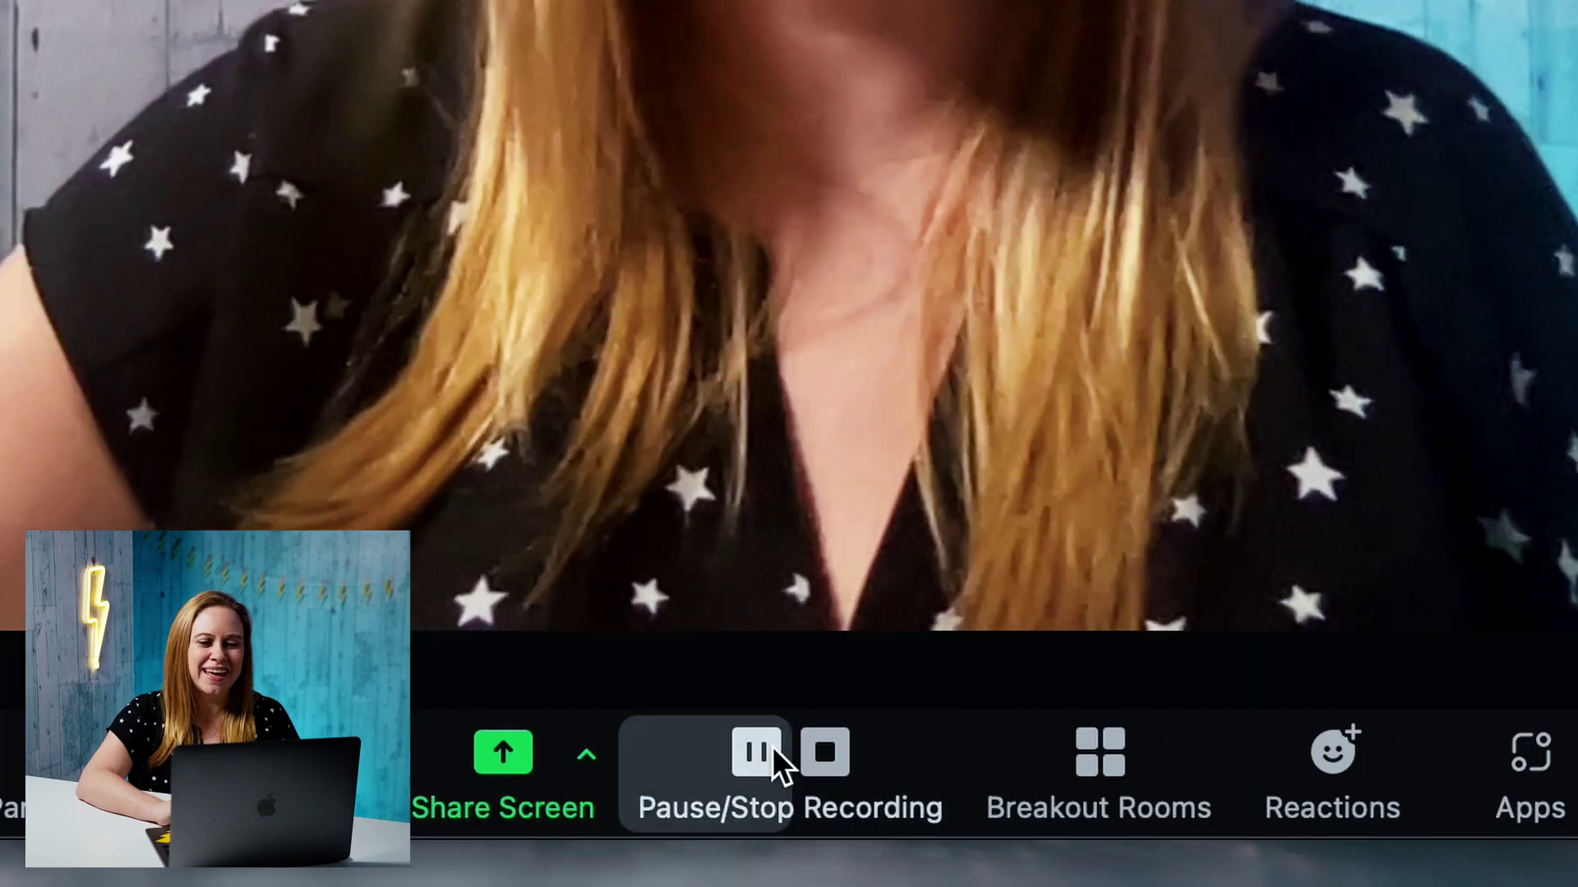
click(849, 818)
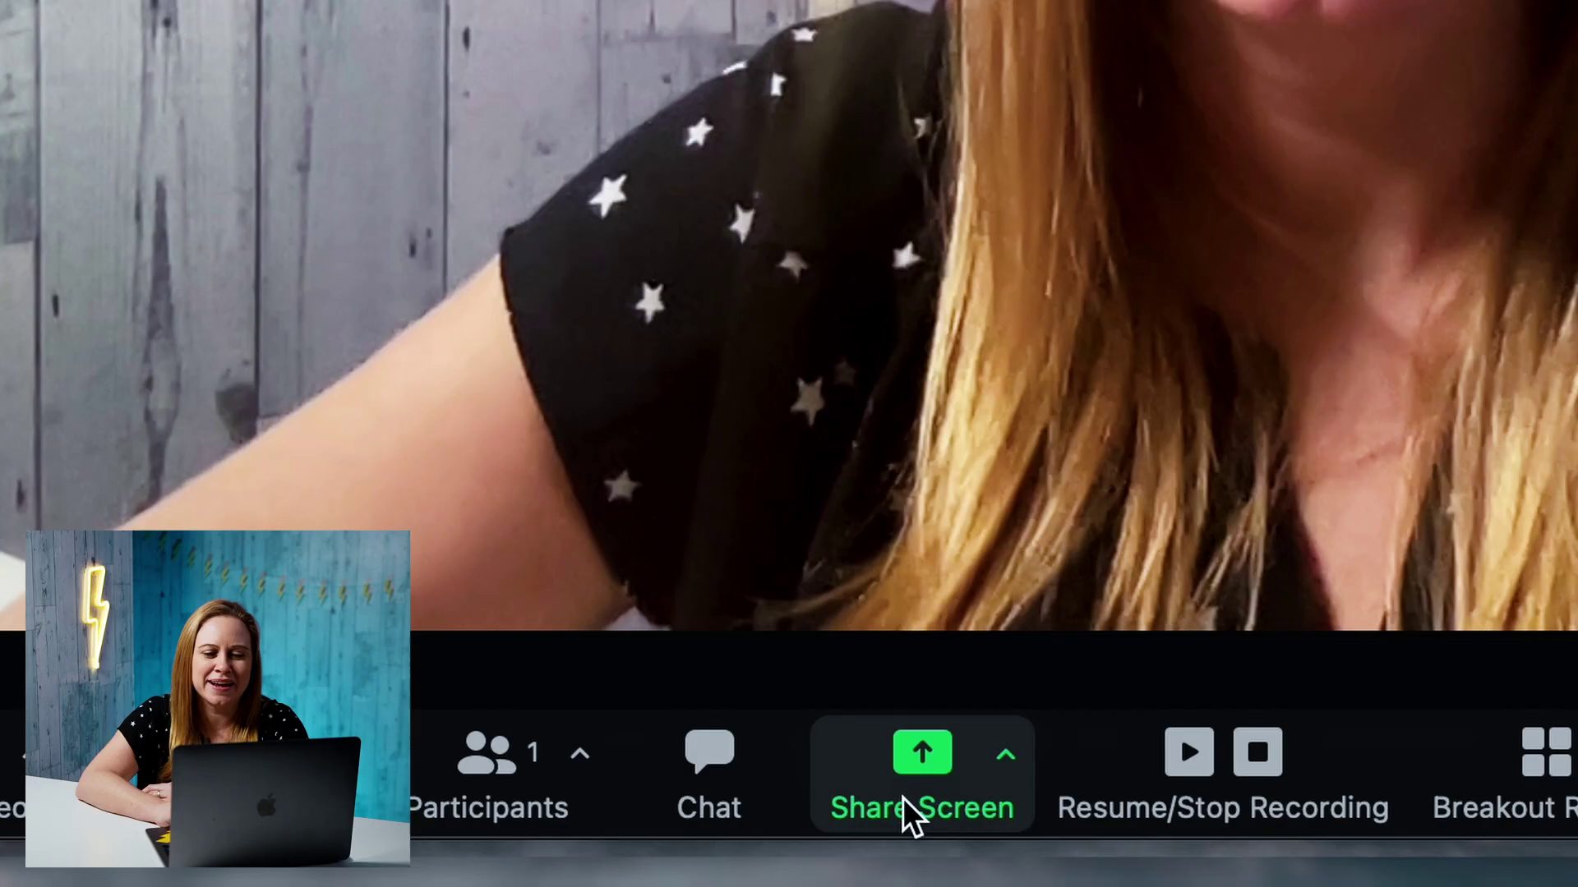
Step: Dismiss the Share Screen choices without sharing and launch Chrome with the Person 1 profile
click(923, 776)
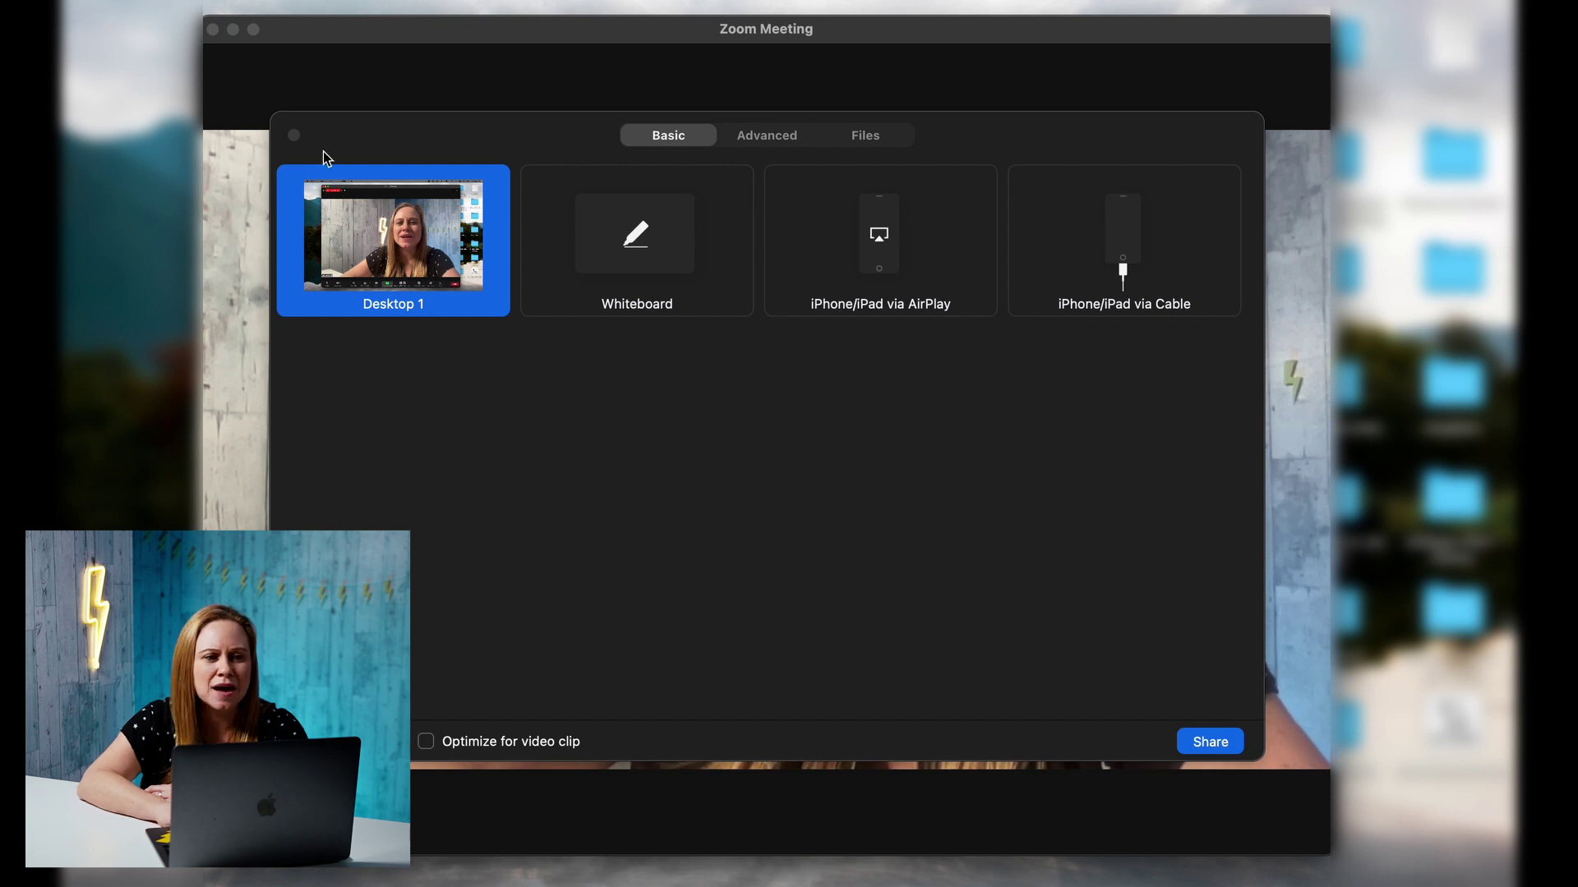
click(294, 135)
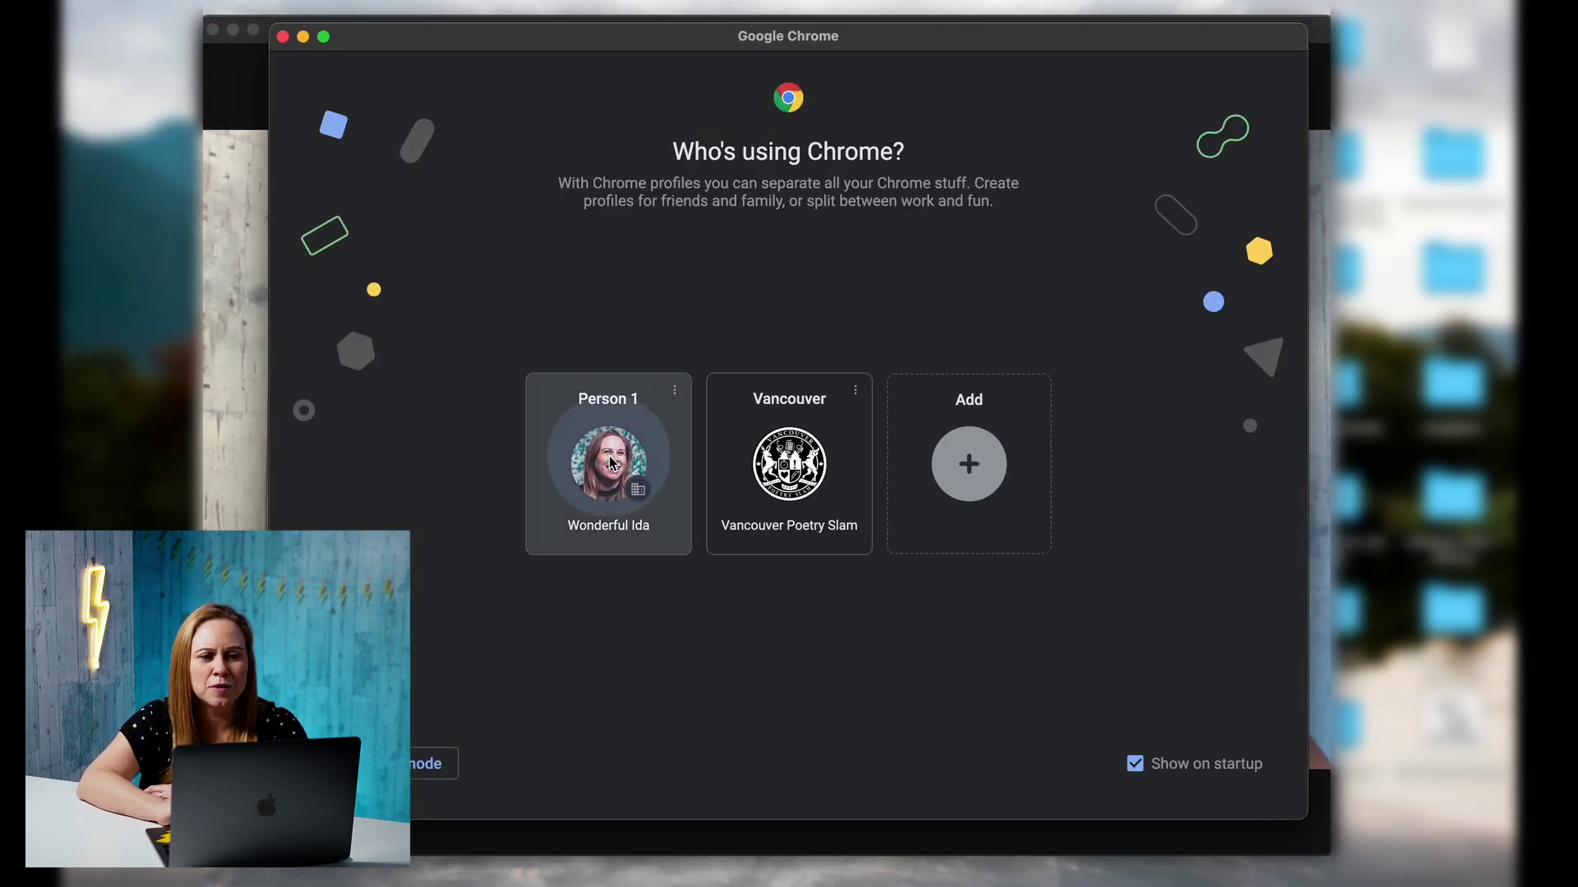
click(609, 456)
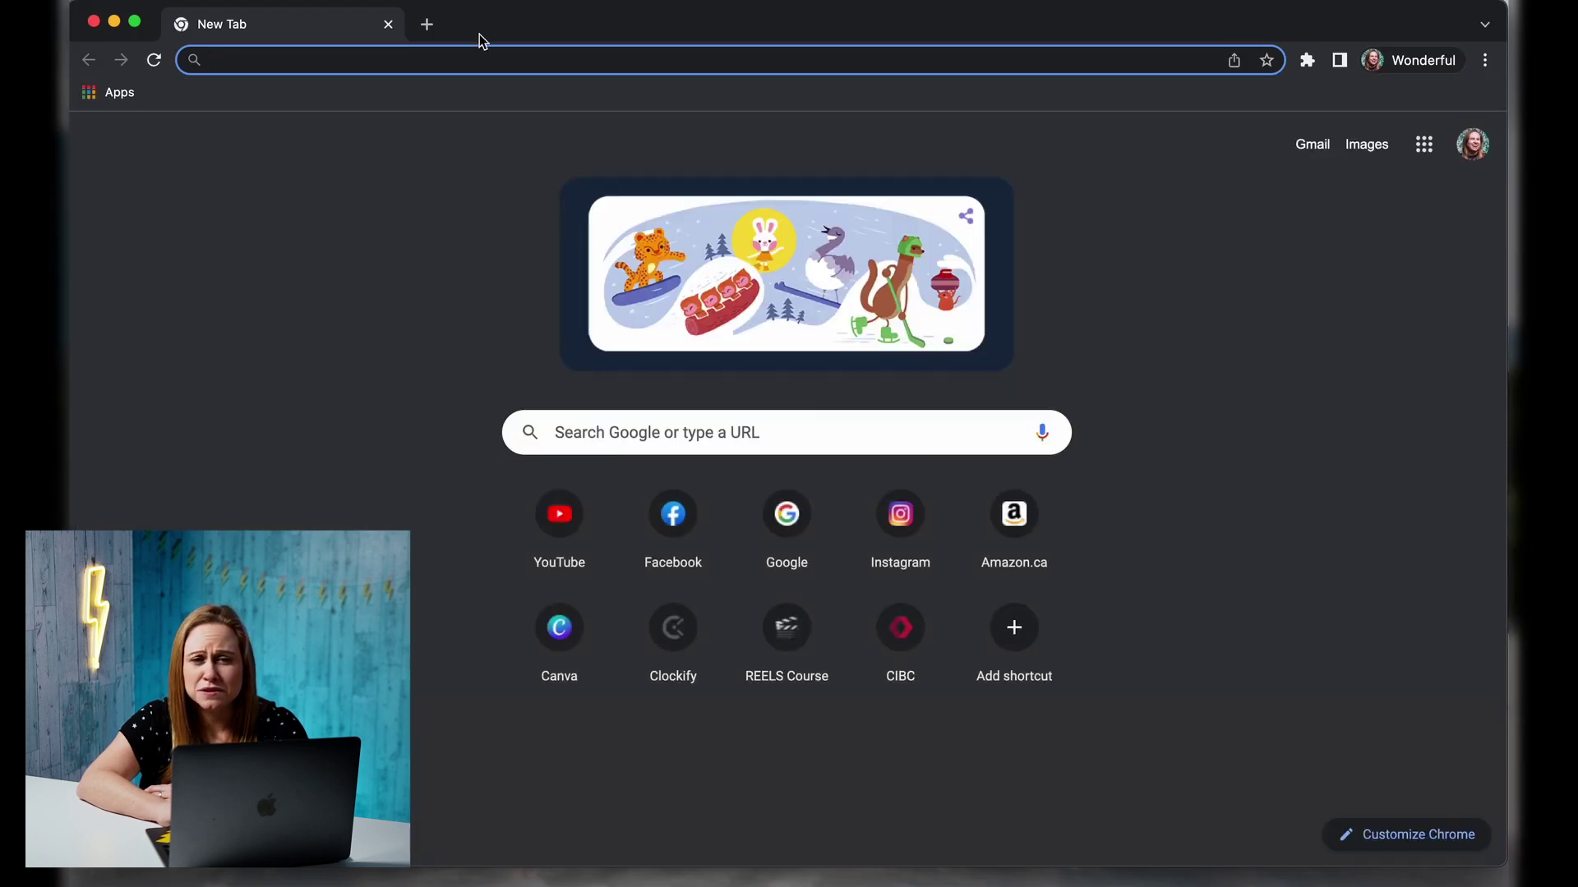
Step: Load youtube.com in Chrome, then bring the Zoom meeting window back to the front
text(you)
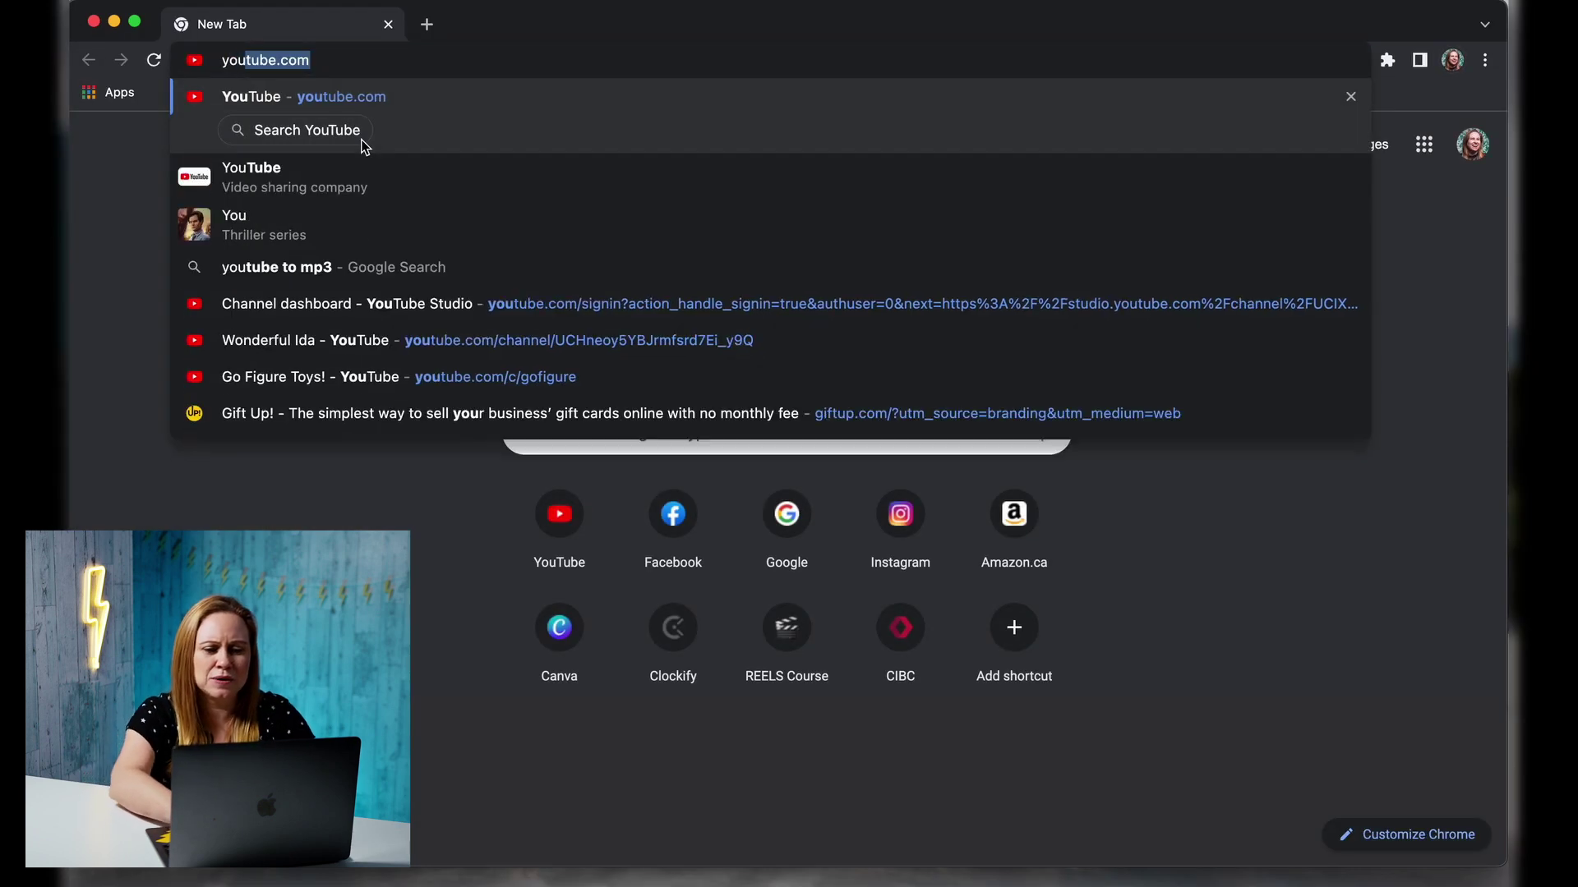
key(Return)
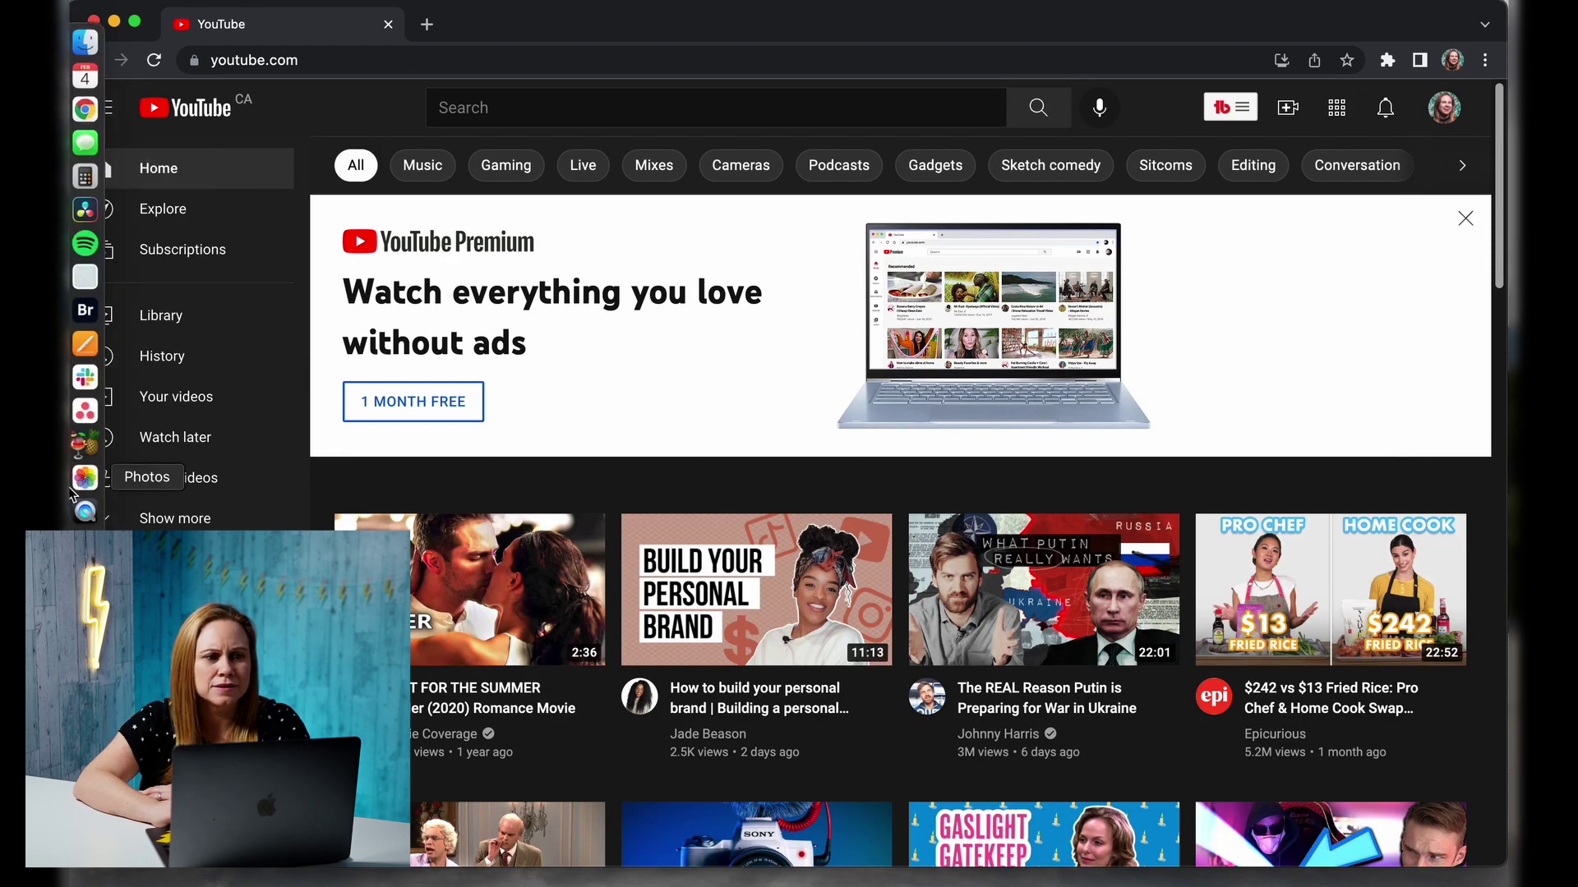
click(84, 511)
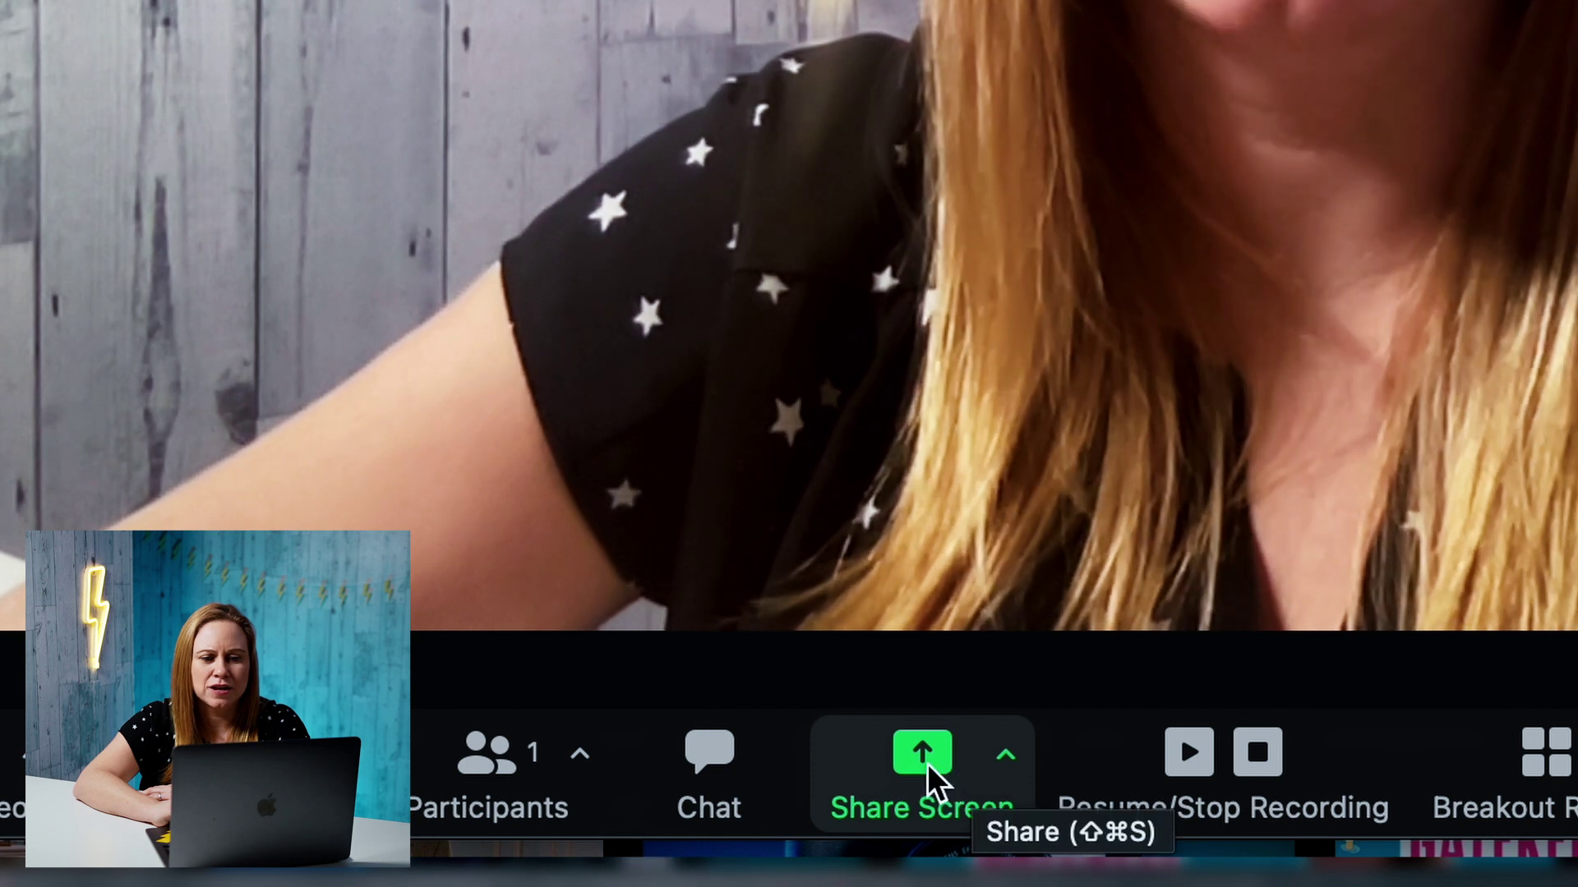
Step: Share the Google Chrome – YouTube window with the meeting
click(747, 834)
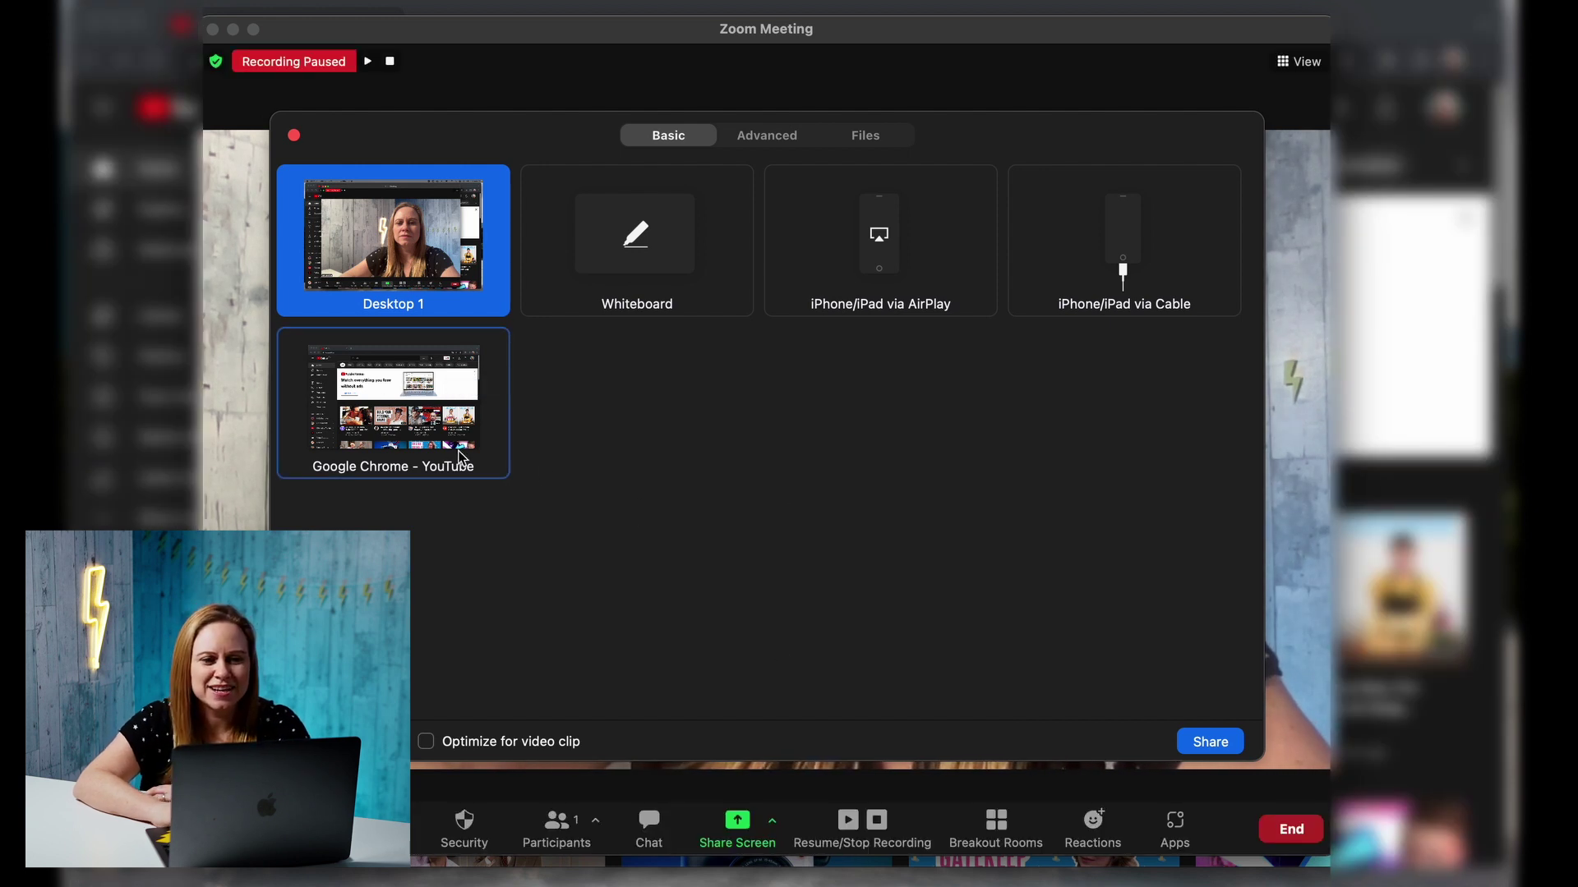
click(416, 404)
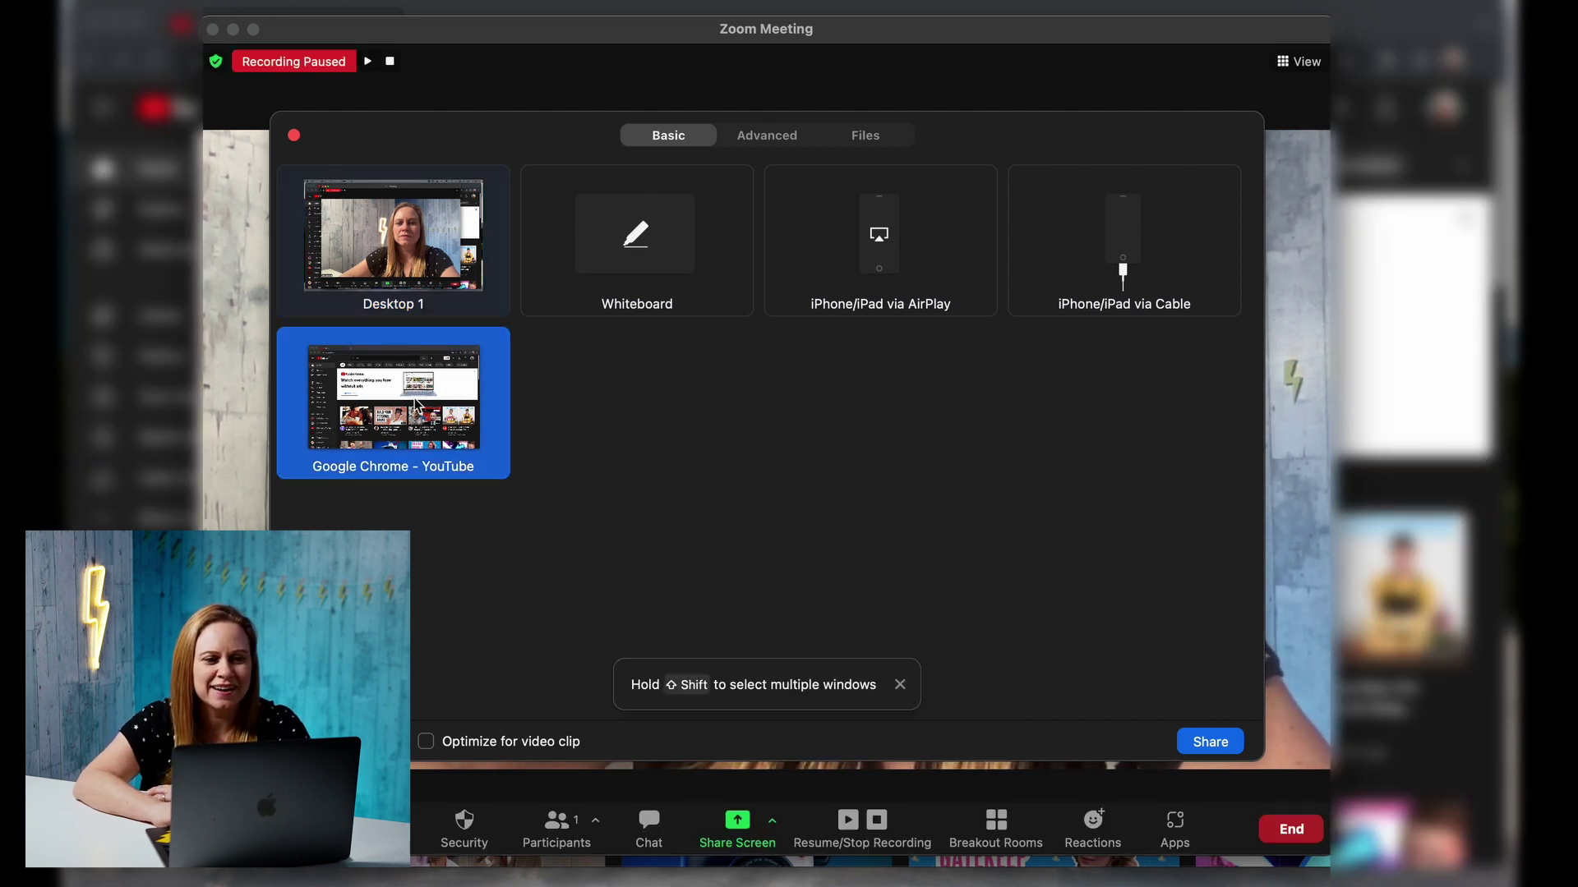
click(1222, 748)
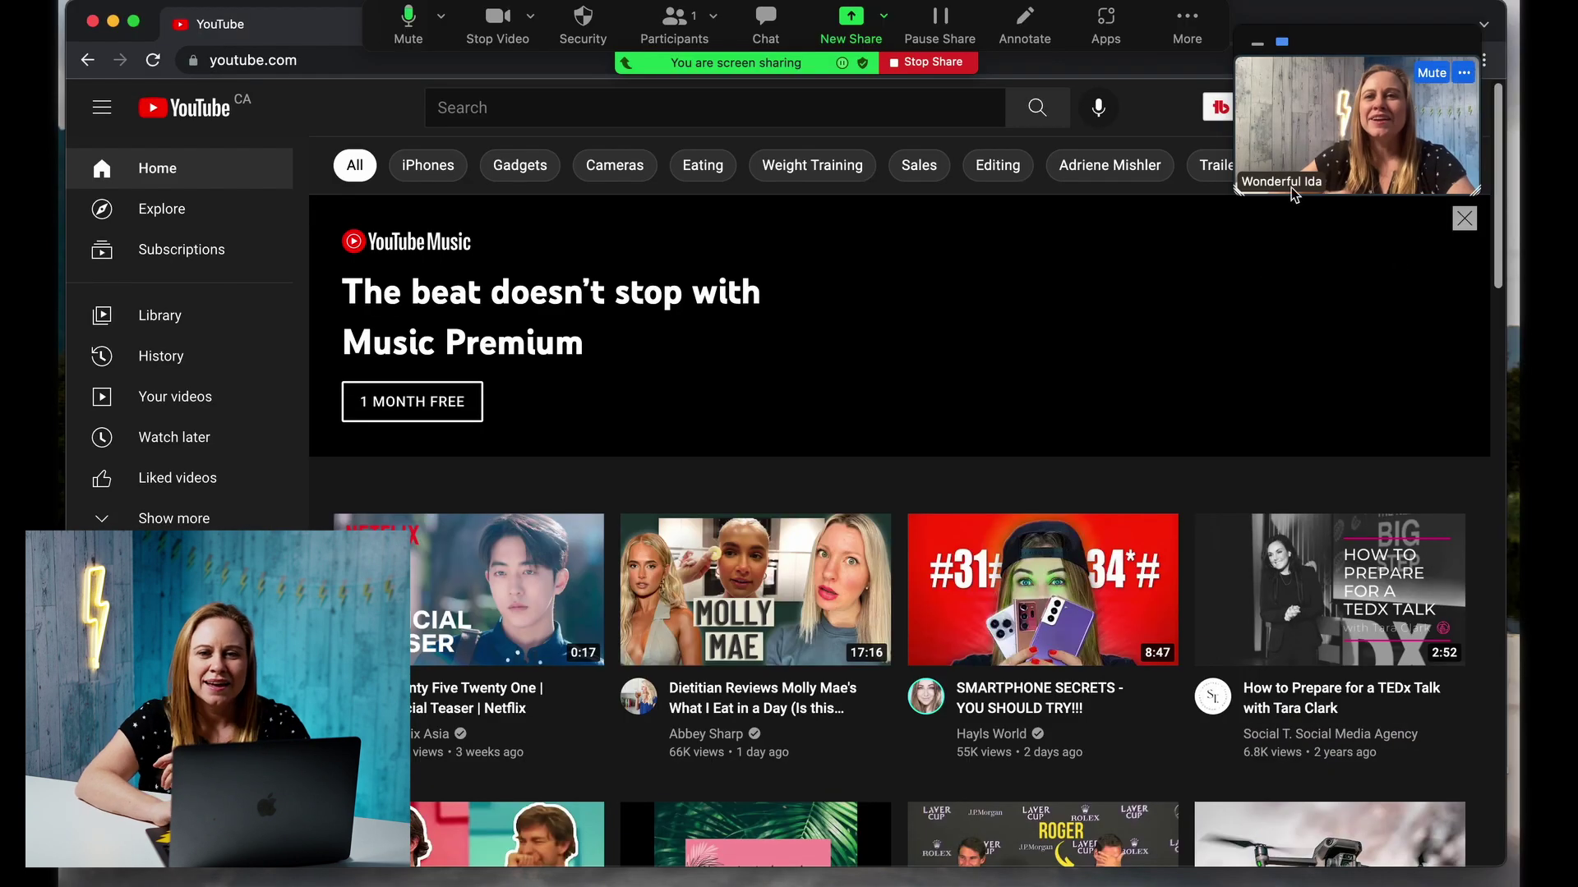
Step: Toggle the floating video between the compact speaker strip and the video thumbnail
click(1257, 50)
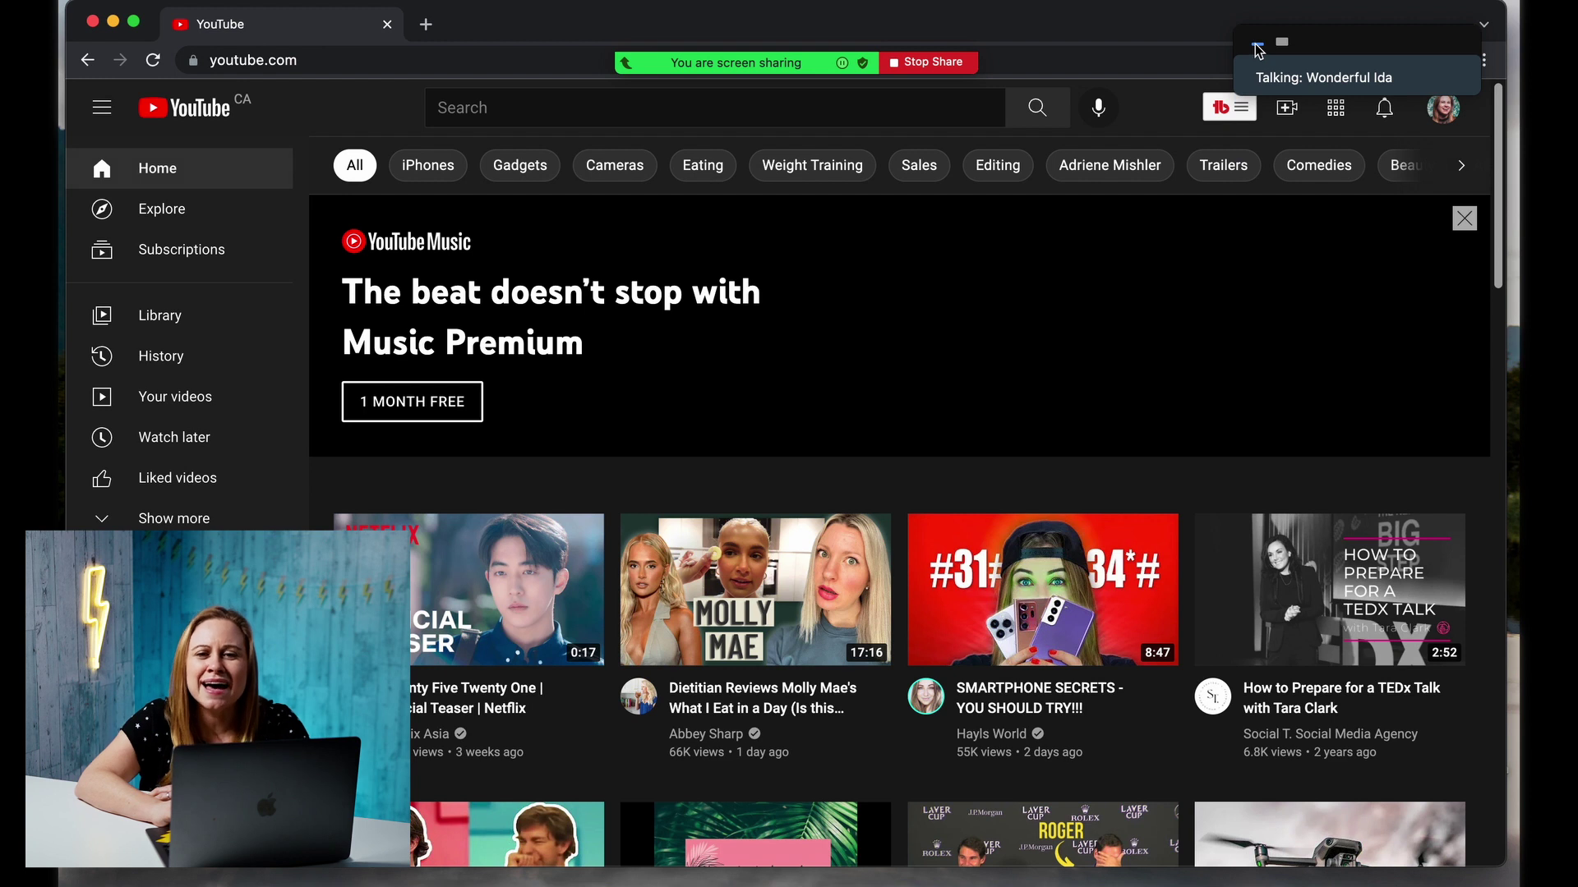
click(1282, 42)
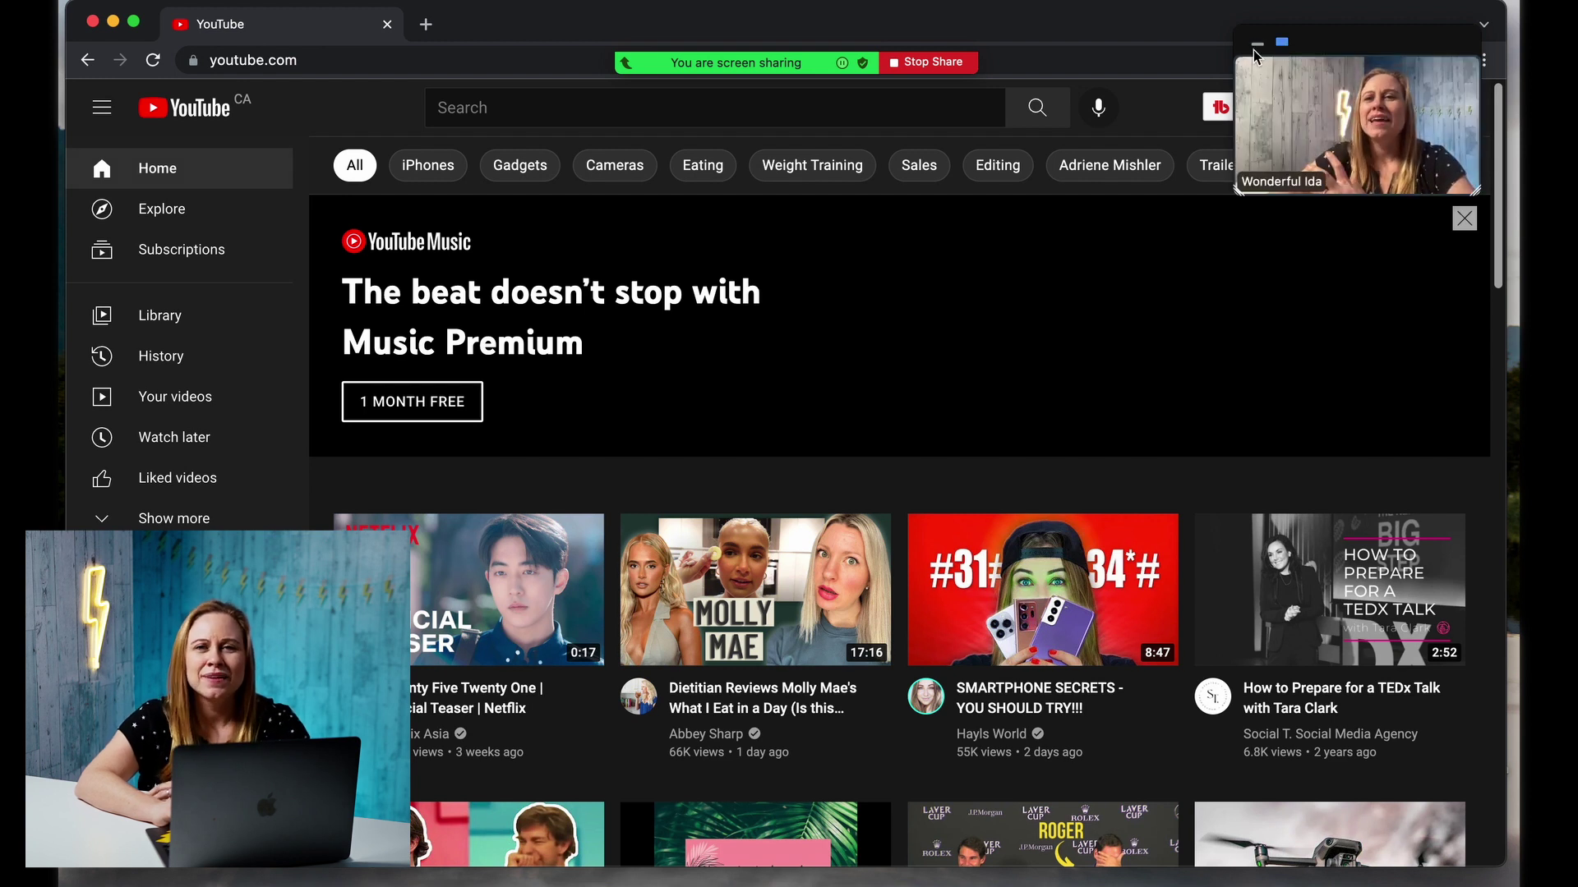
click(1257, 46)
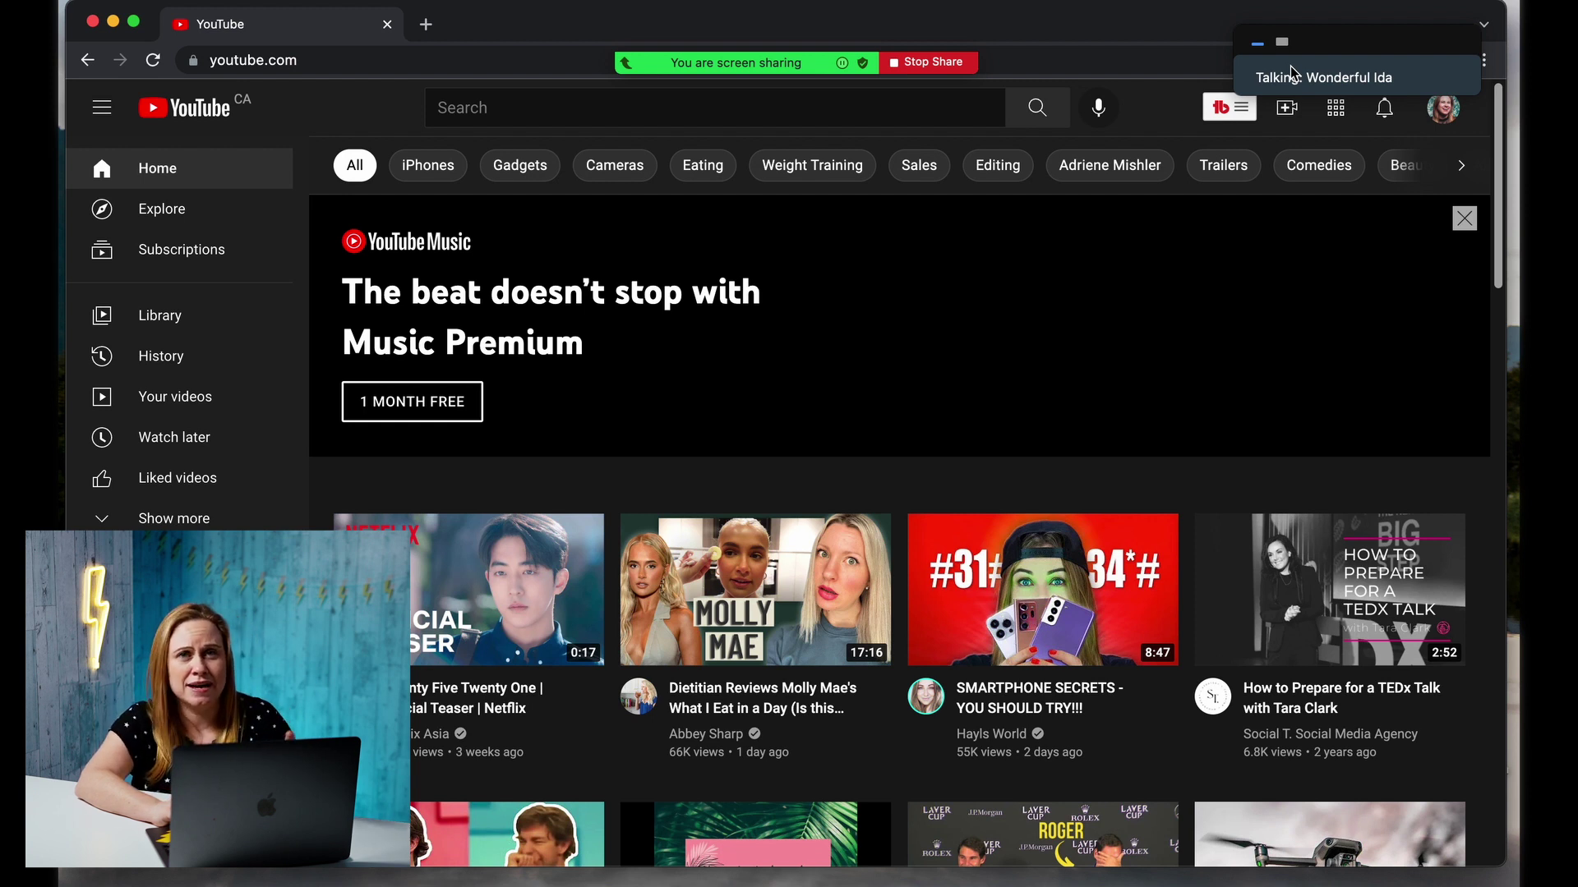
click(1283, 43)
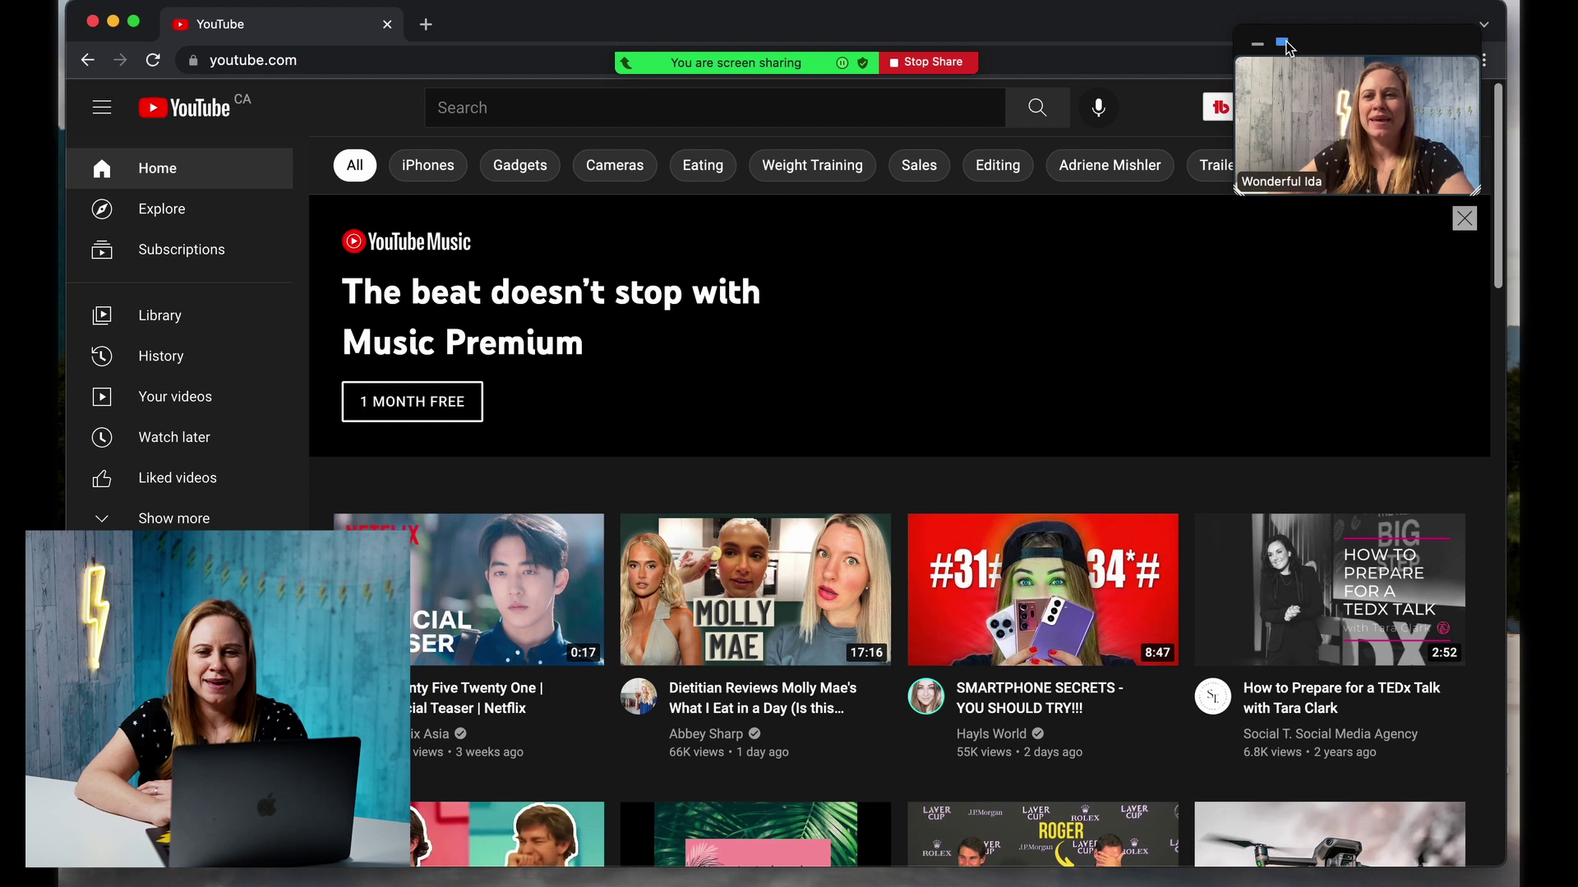
Step: Move the floating speaker video to the centre of the shared YouTube page
mouse_move(1360, 45)
mouse_down()
mouse_move(1274, 331)
mouse_move(581, 236)
mouse_move(1152, 451)
mouse_move(812, 355)
mouse_move(1340, 317)
mouse_up()
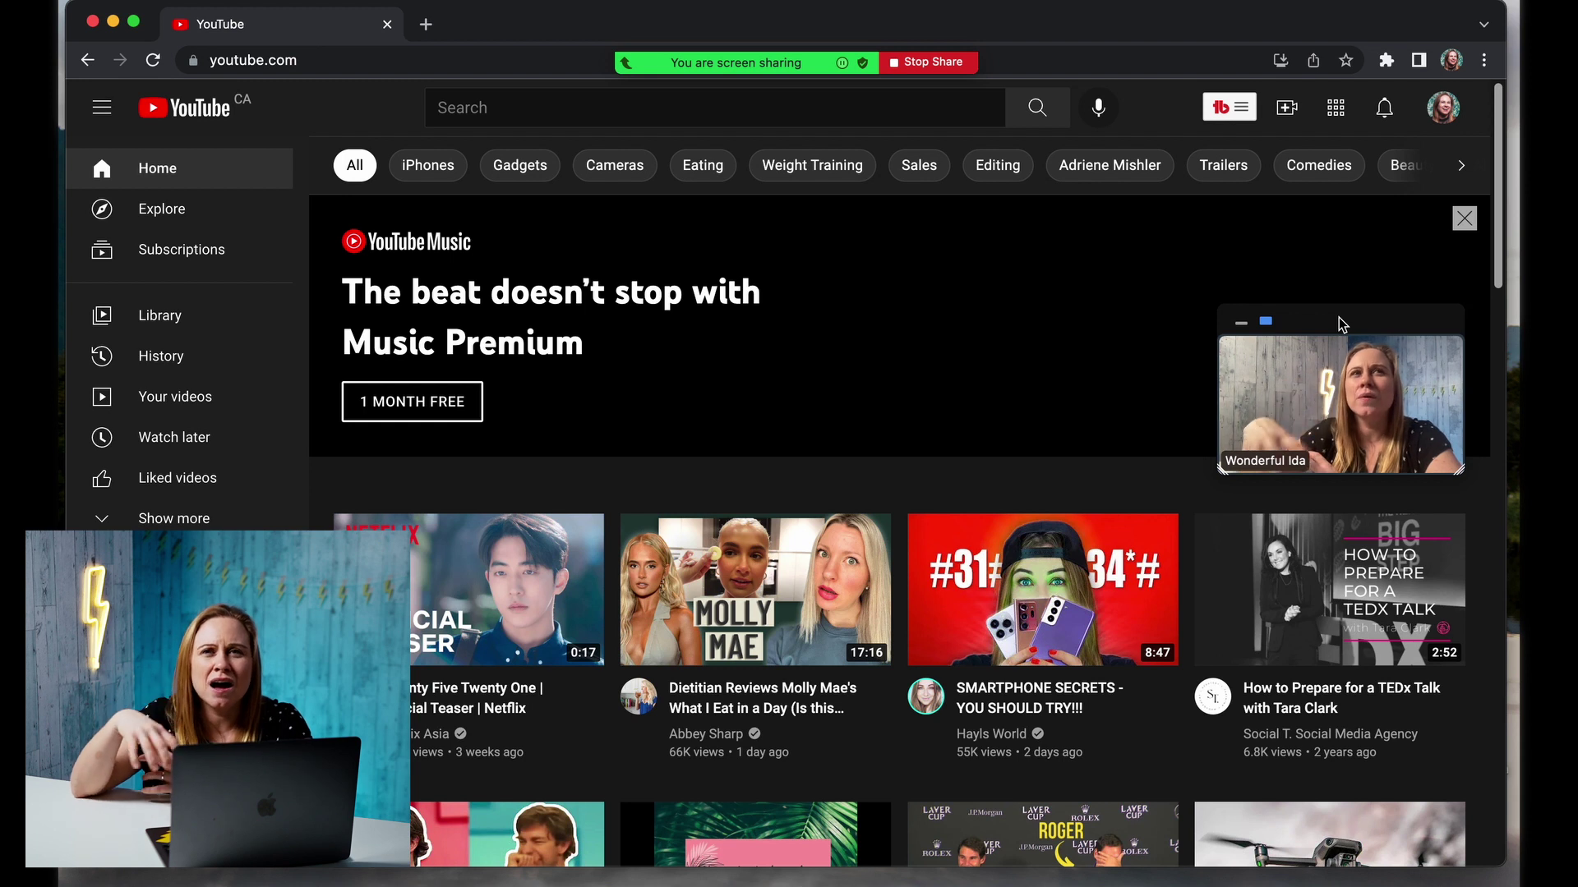
mouse_move(1354, 324)
mouse_down()
mouse_move(1342, 19)
mouse_move(1373, 44)
mouse_move(1058, 280)
mouse_move(968, 302)
mouse_up()
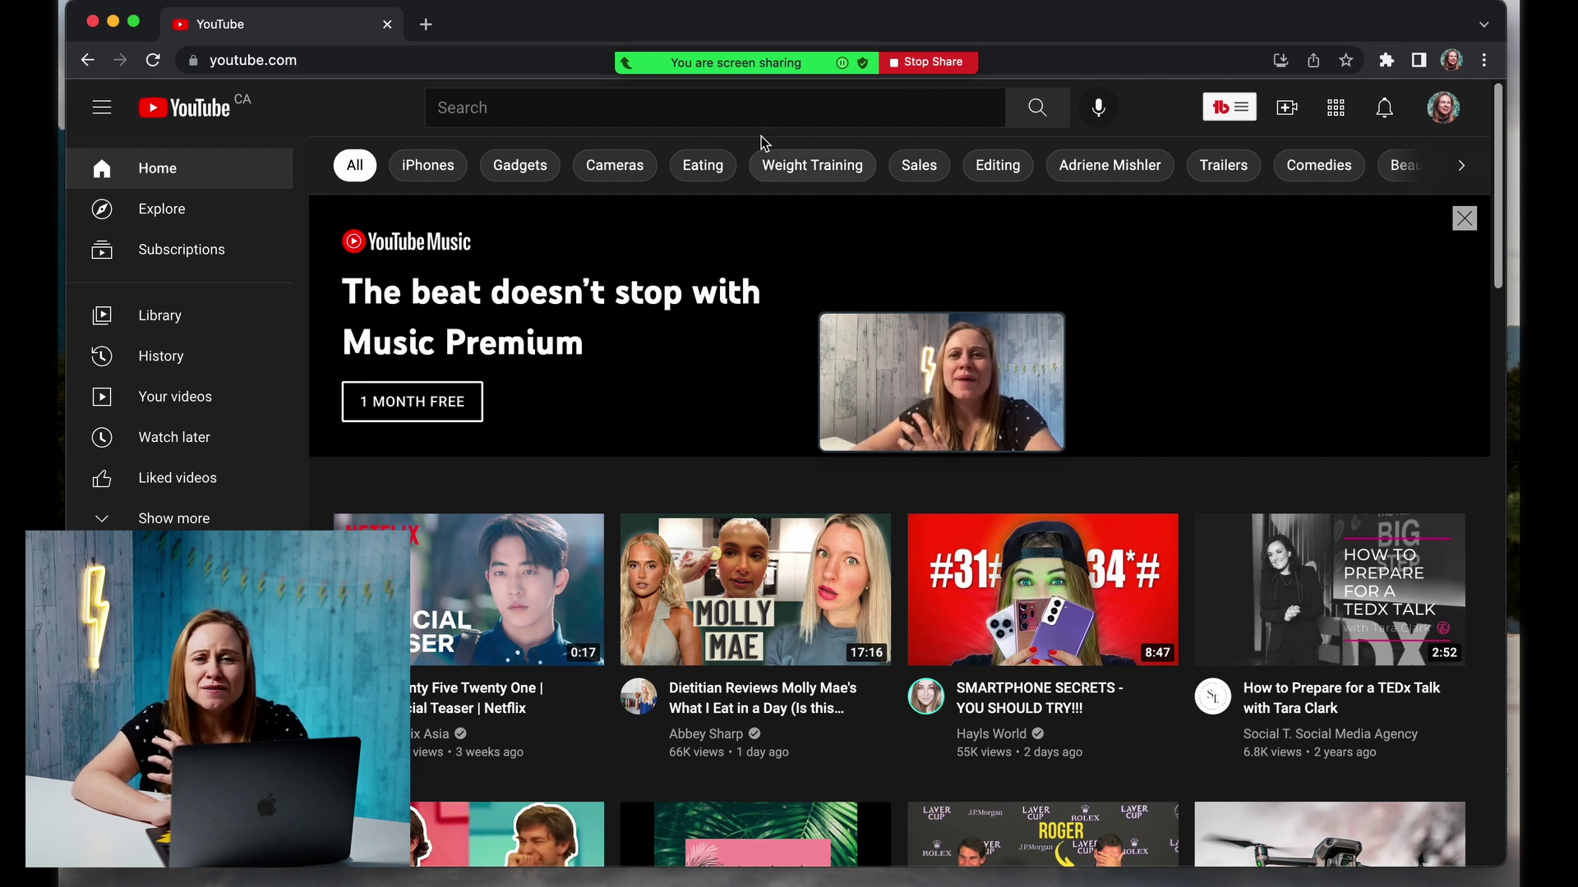
mouse_move(741, 69)
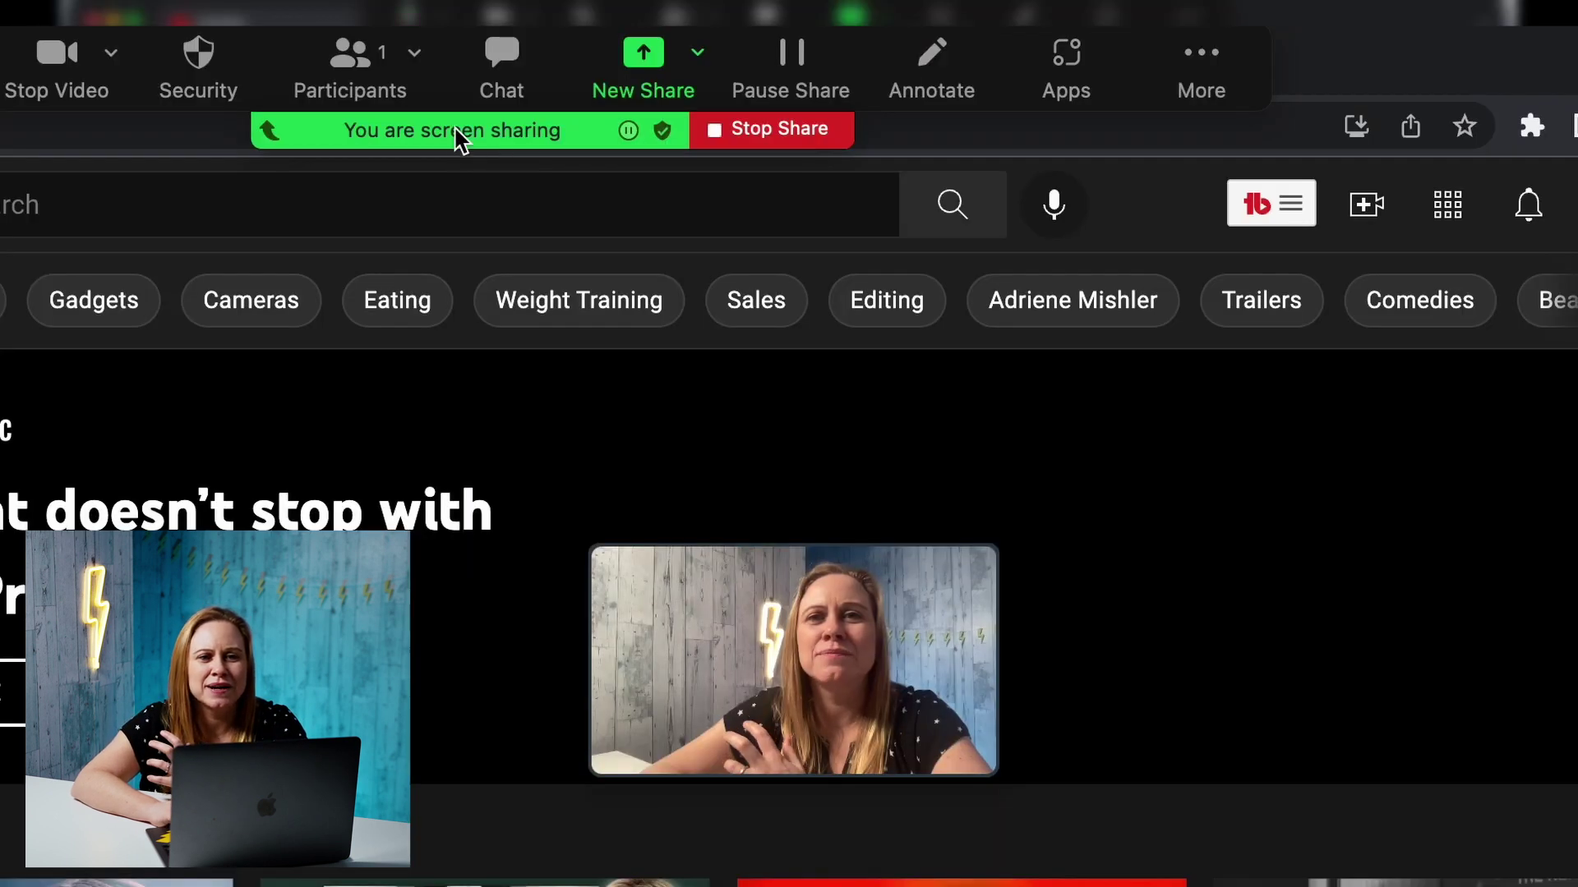
Step: Resume the paused recording via More, then open YouTube Studio's Upload videos dialog
click(1201, 72)
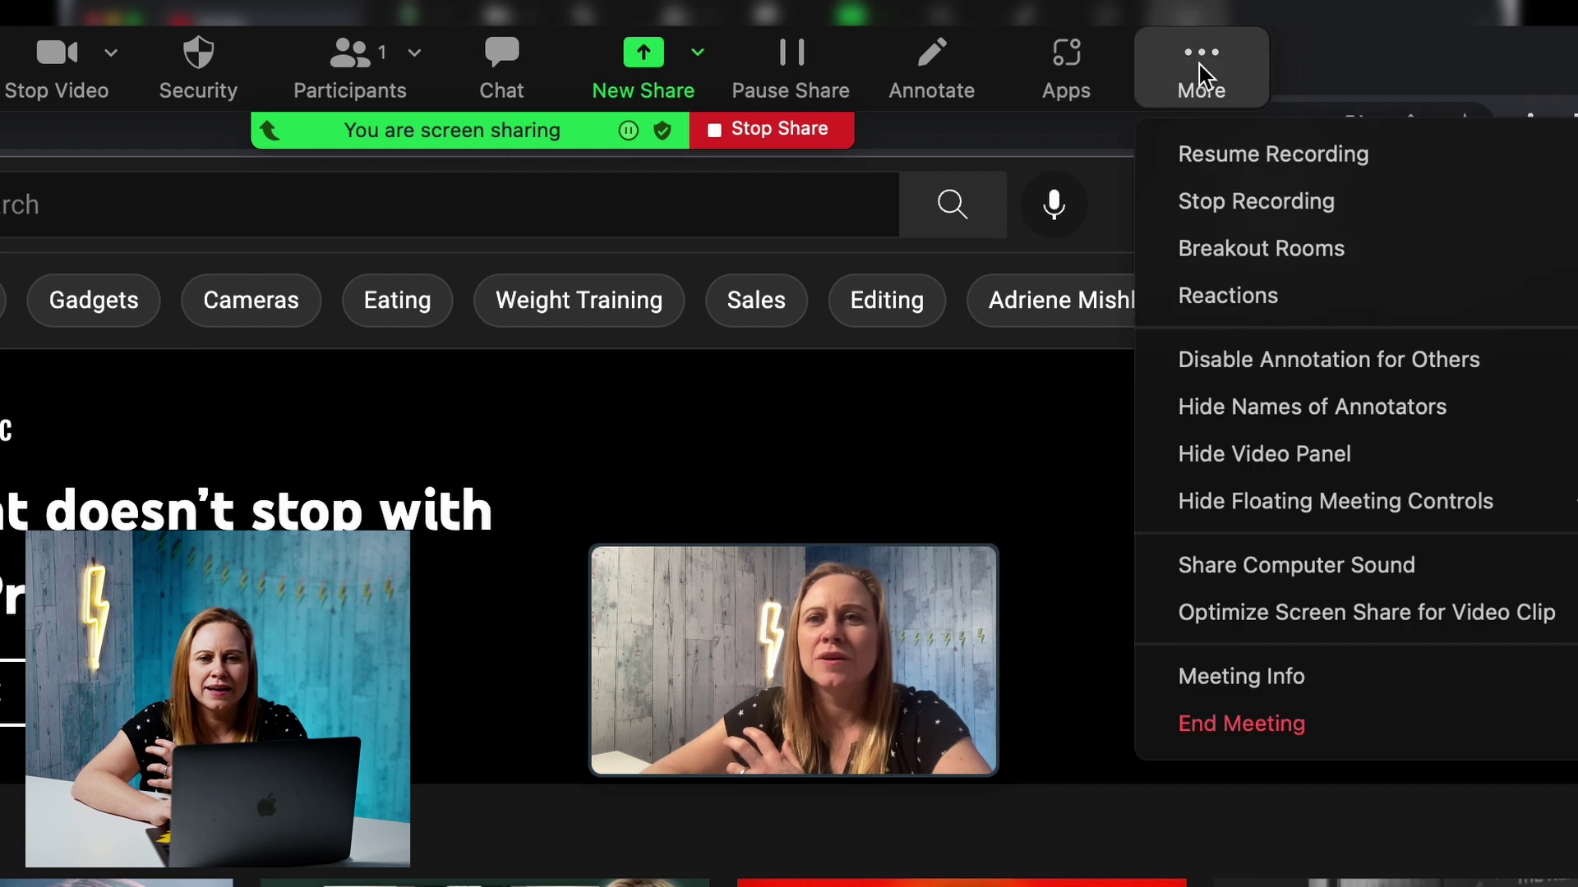
click(1225, 165)
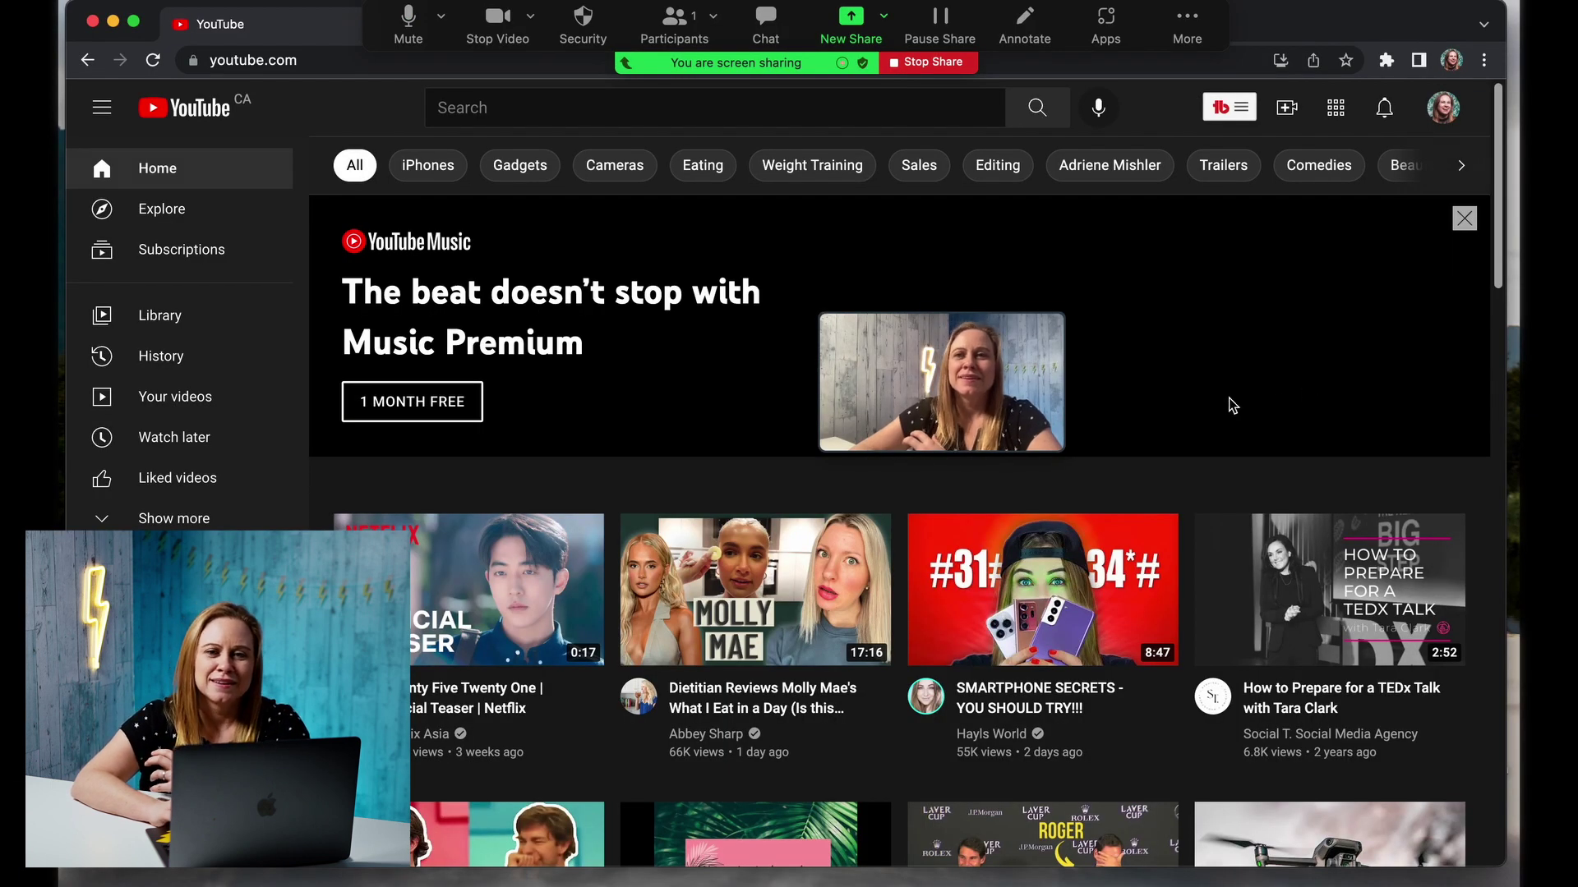
click(1289, 114)
click(1327, 165)
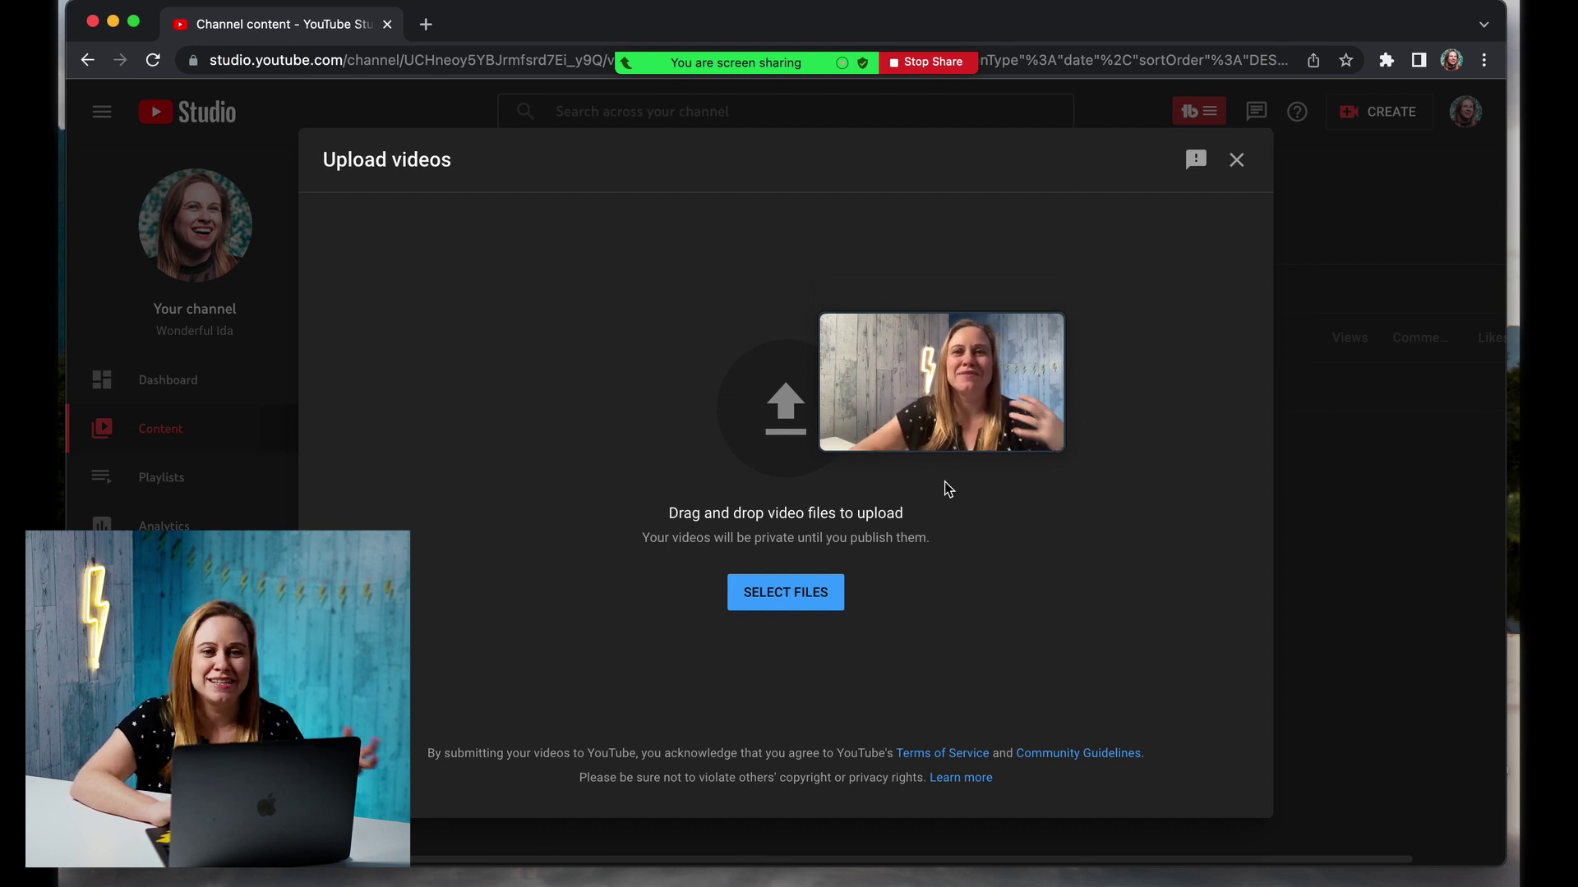
mouse_move(741, 59)
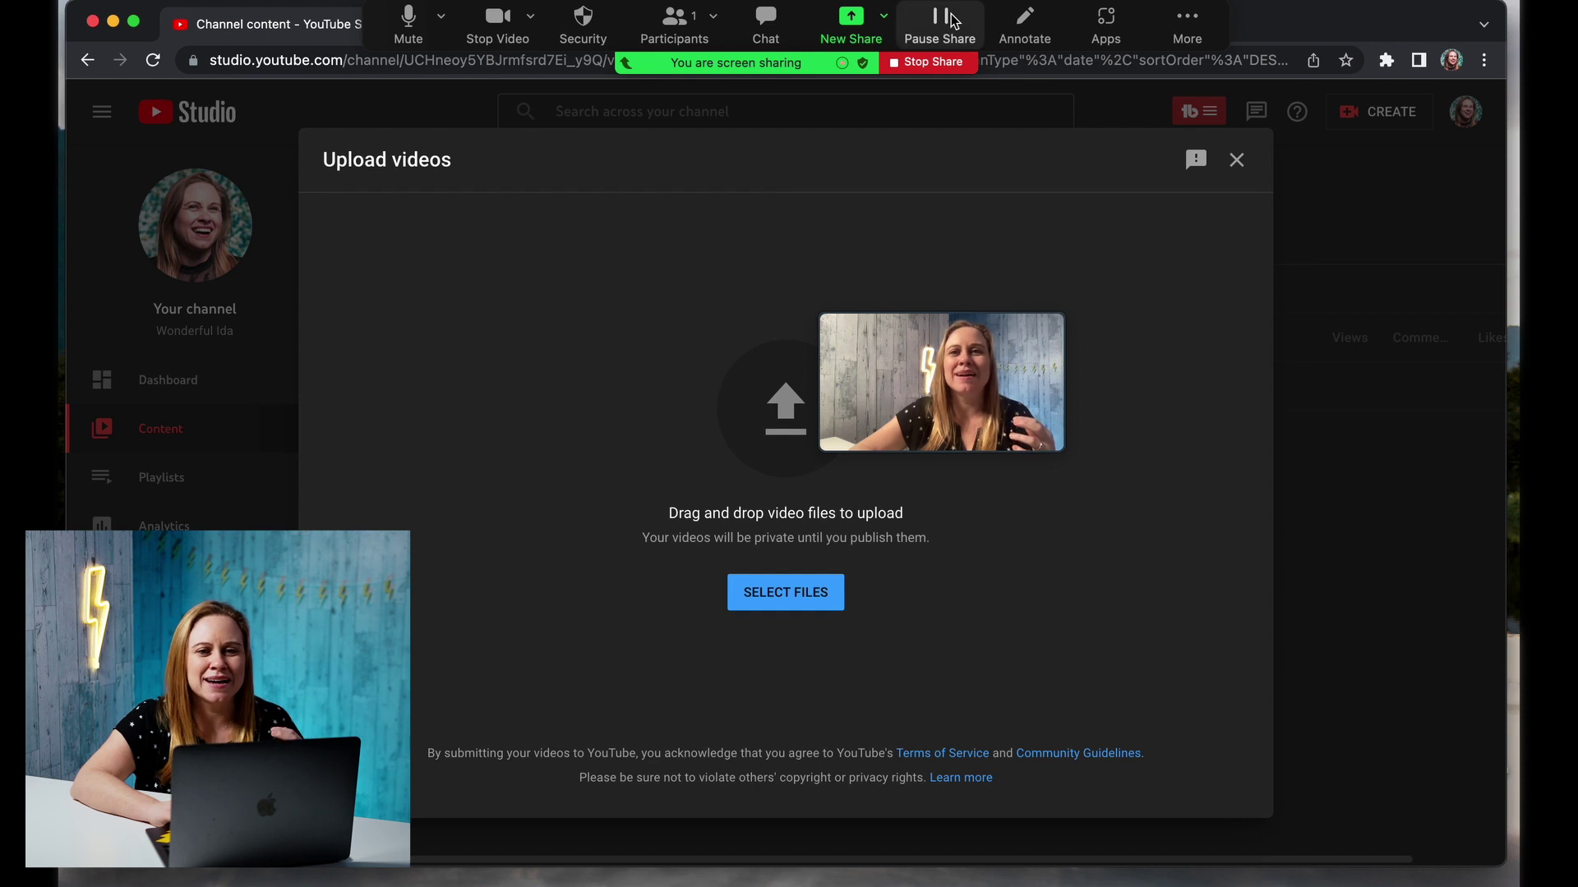
Step: Pause the recording via More and stop sharing the Chrome window
click(1190, 27)
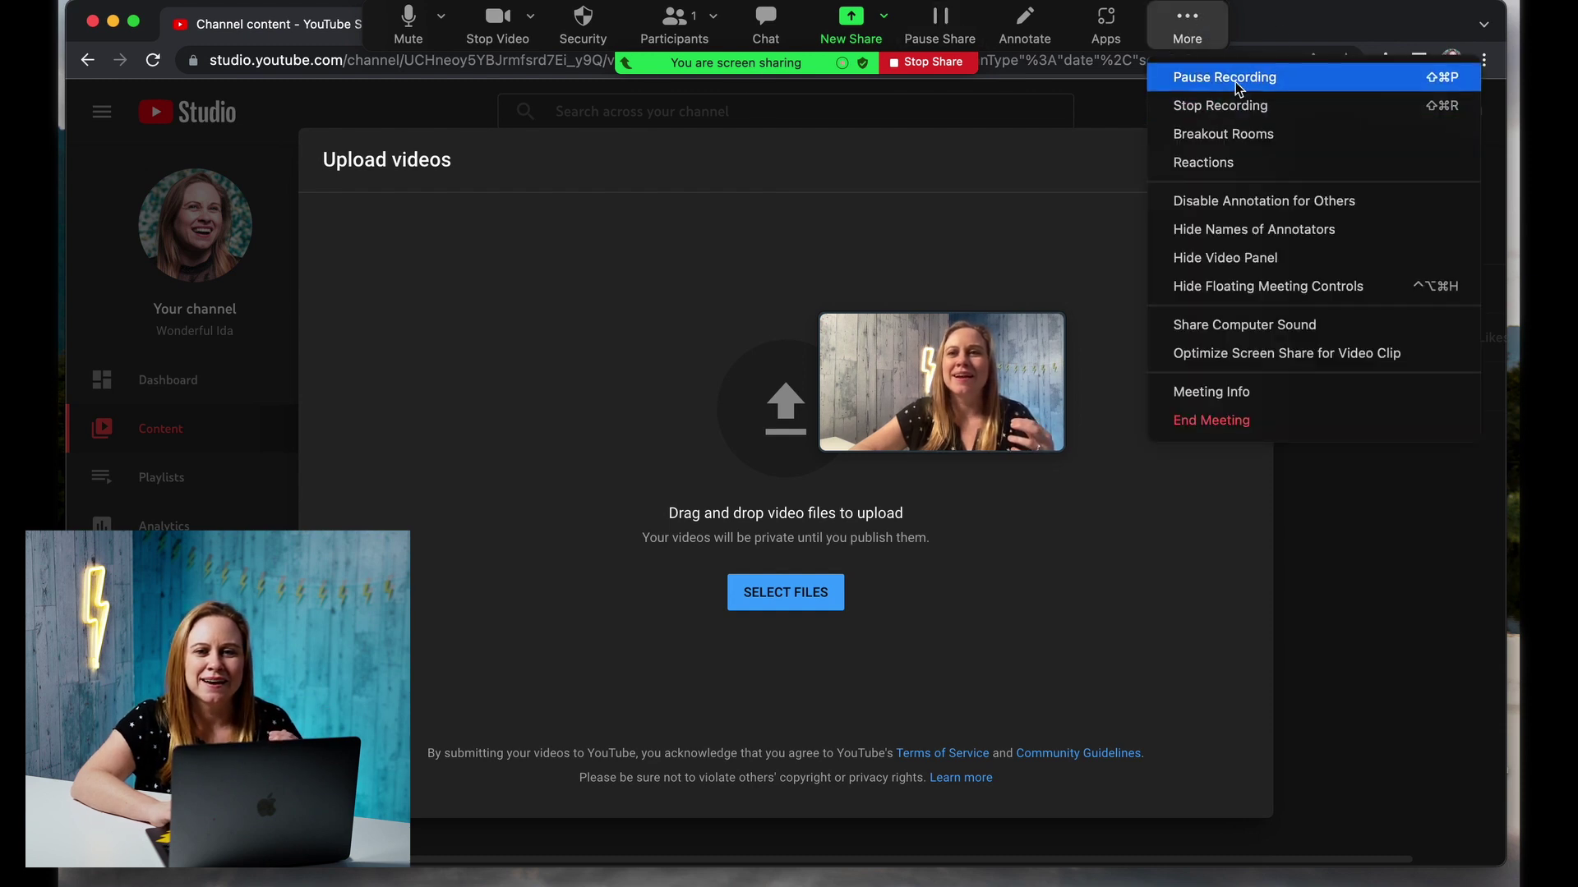
click(1235, 82)
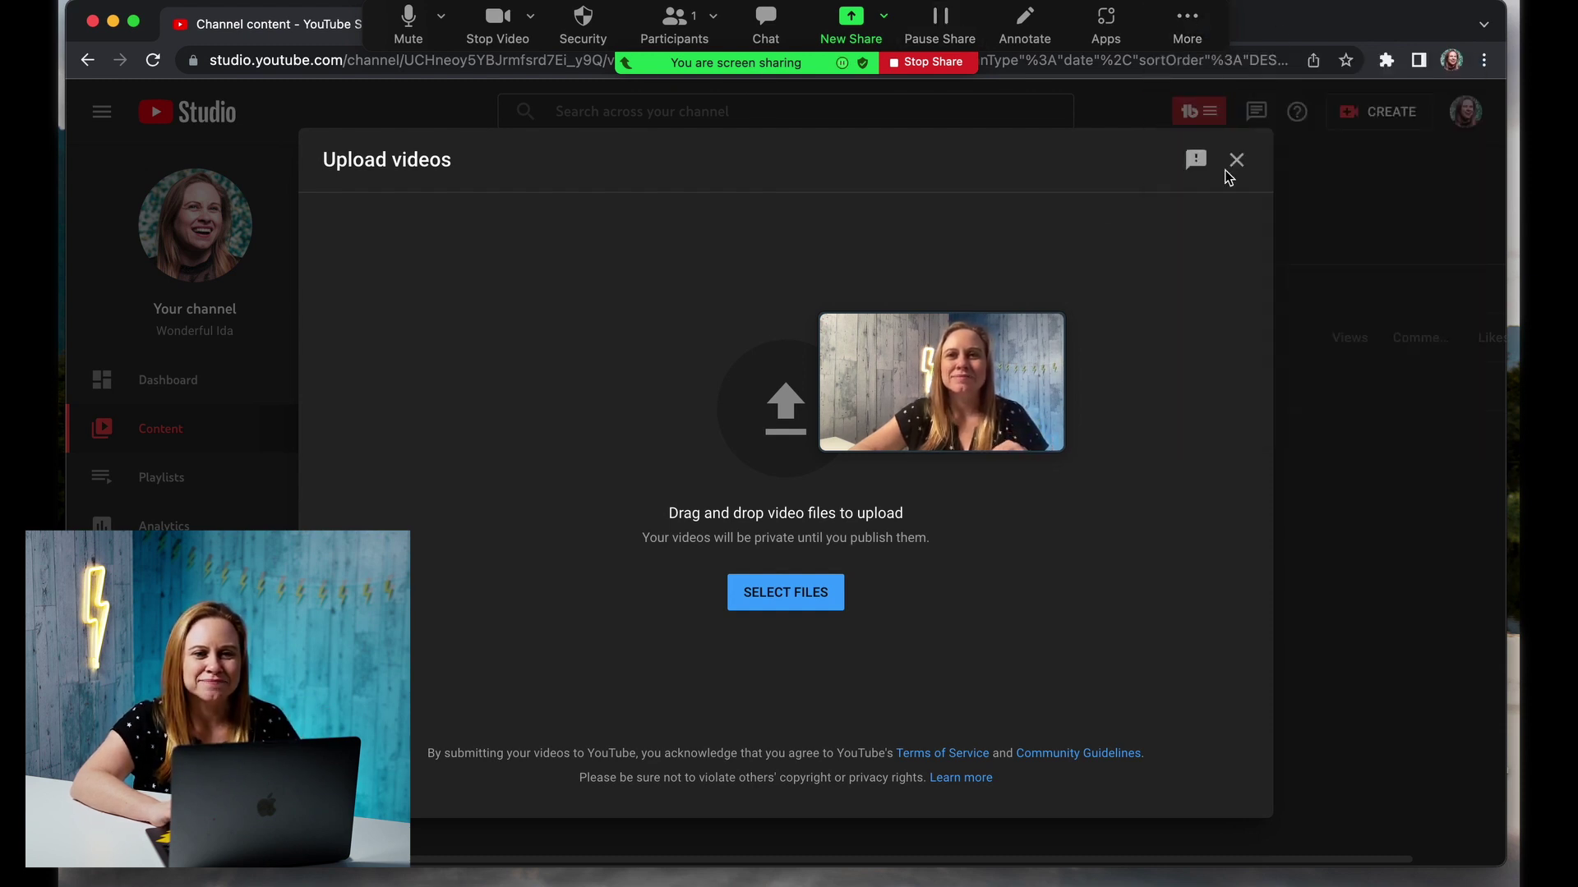
click(940, 68)
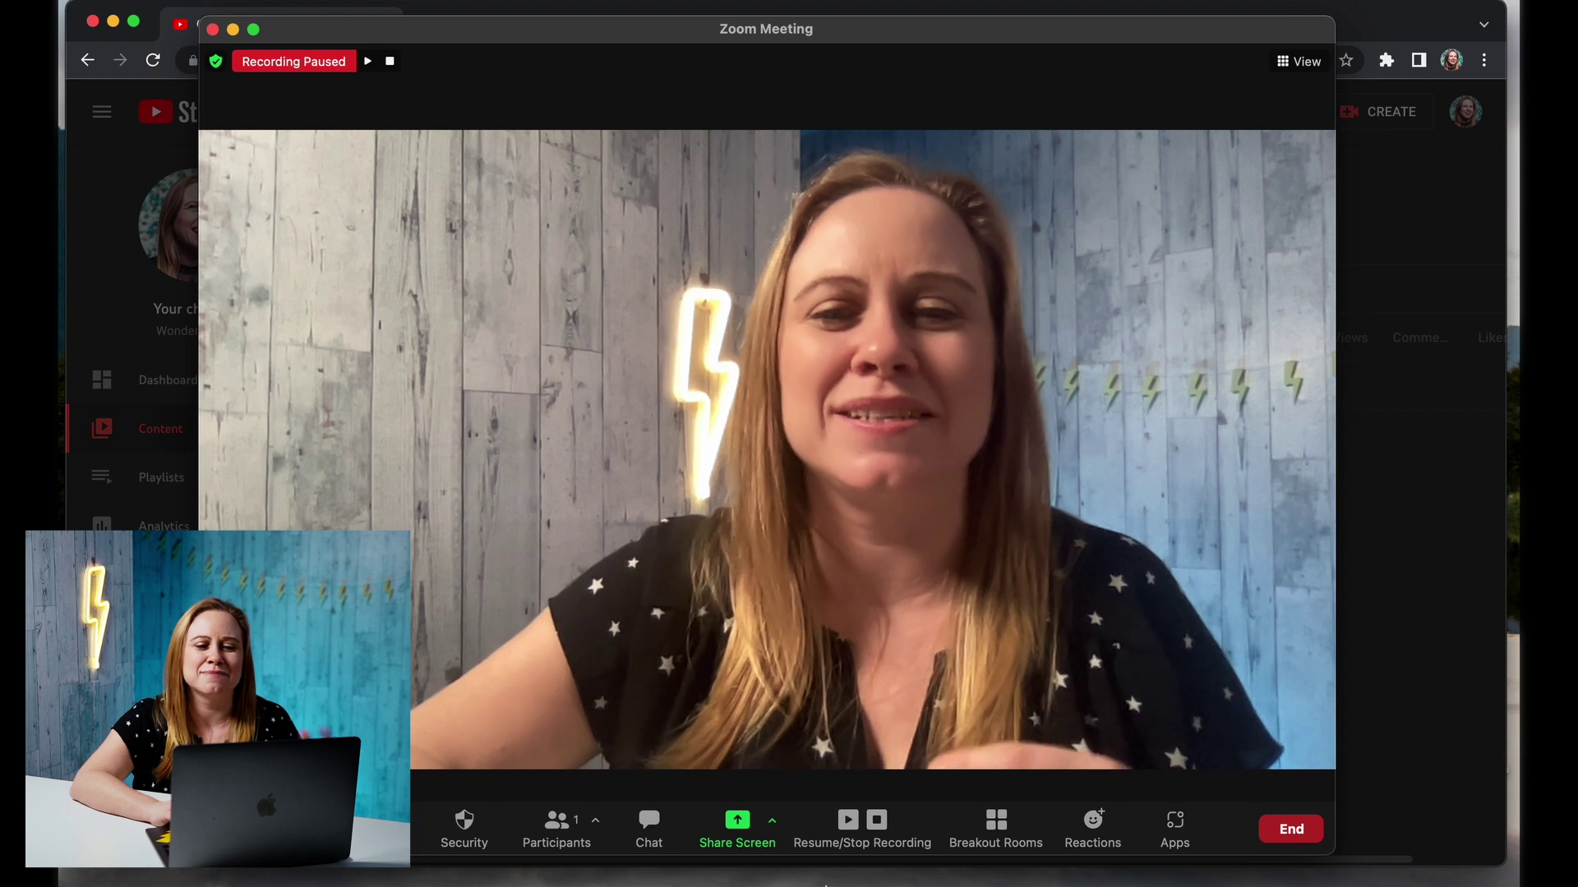
Step: Resume the paused recording, stop it, then close the window and leave the meeting
click(848, 822)
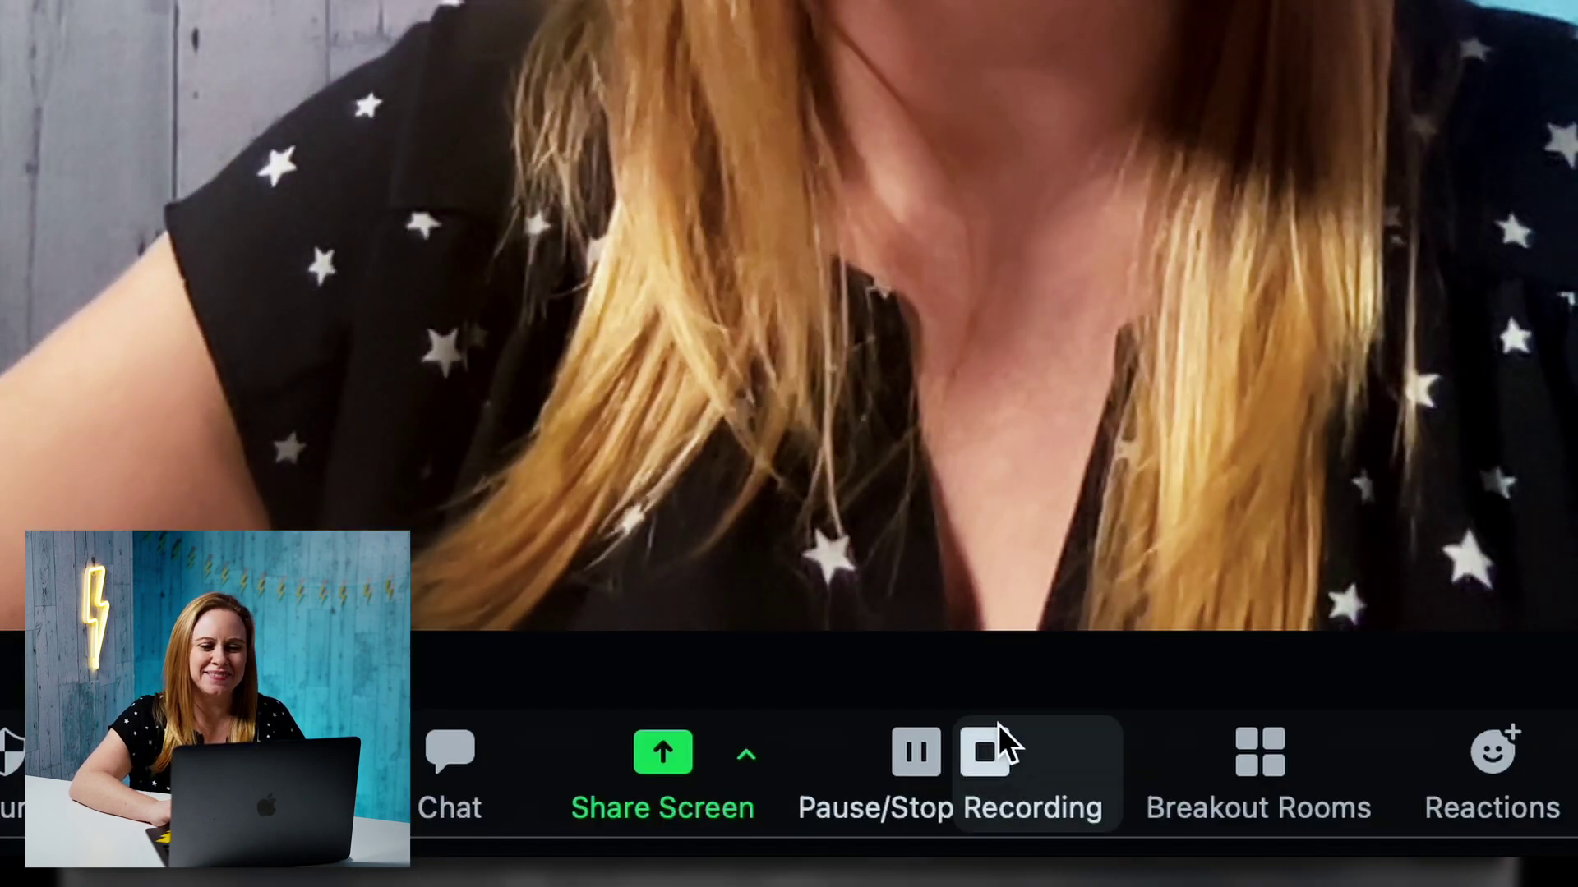
click(876, 819)
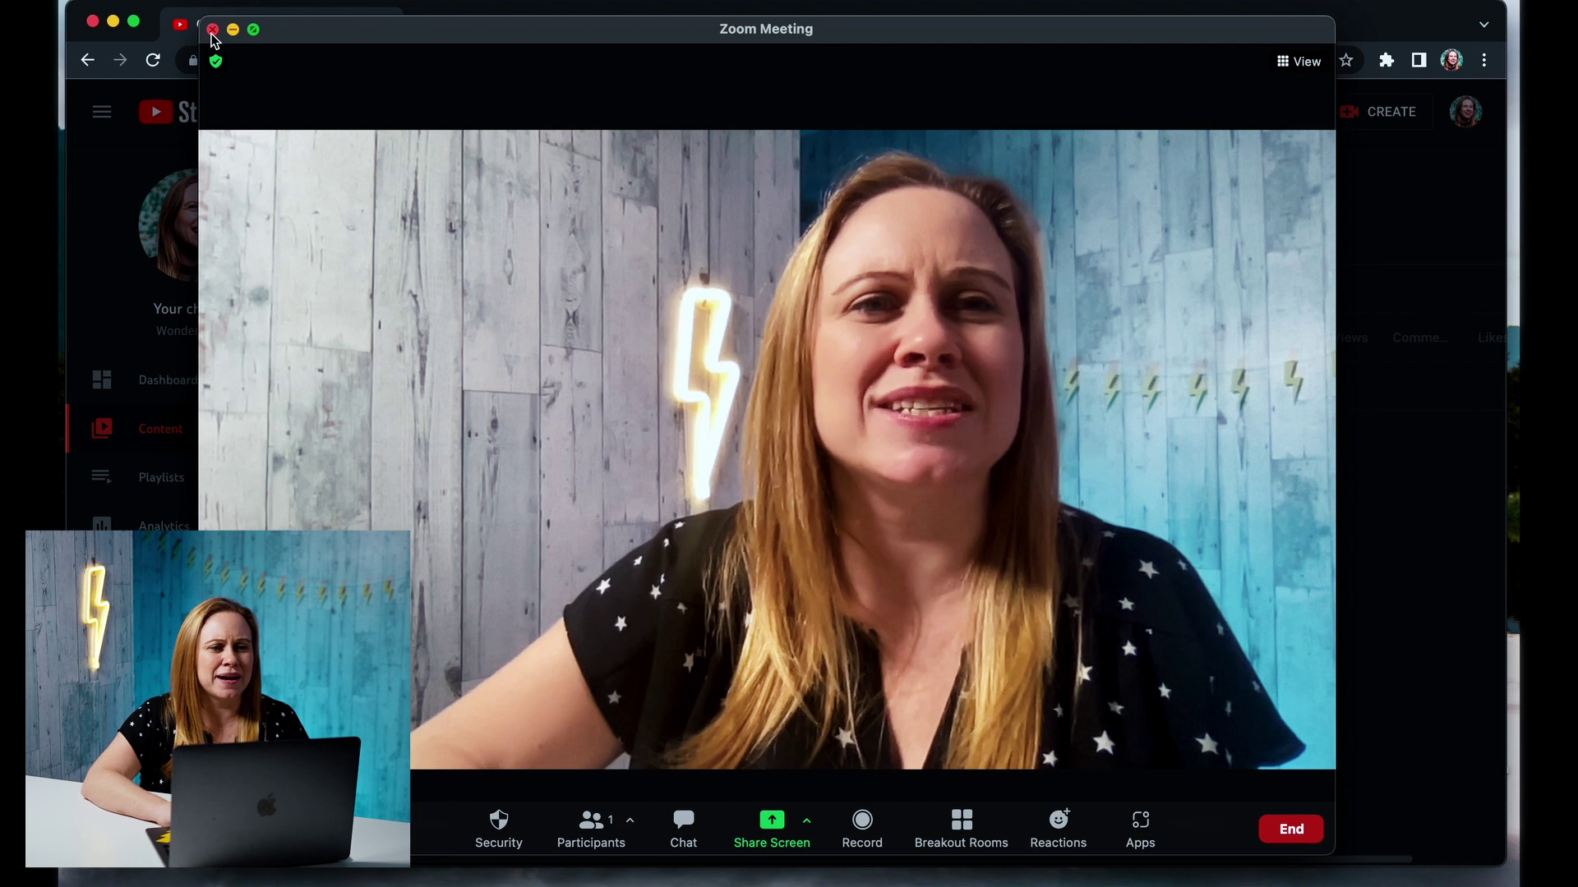
click(212, 31)
click(283, 103)
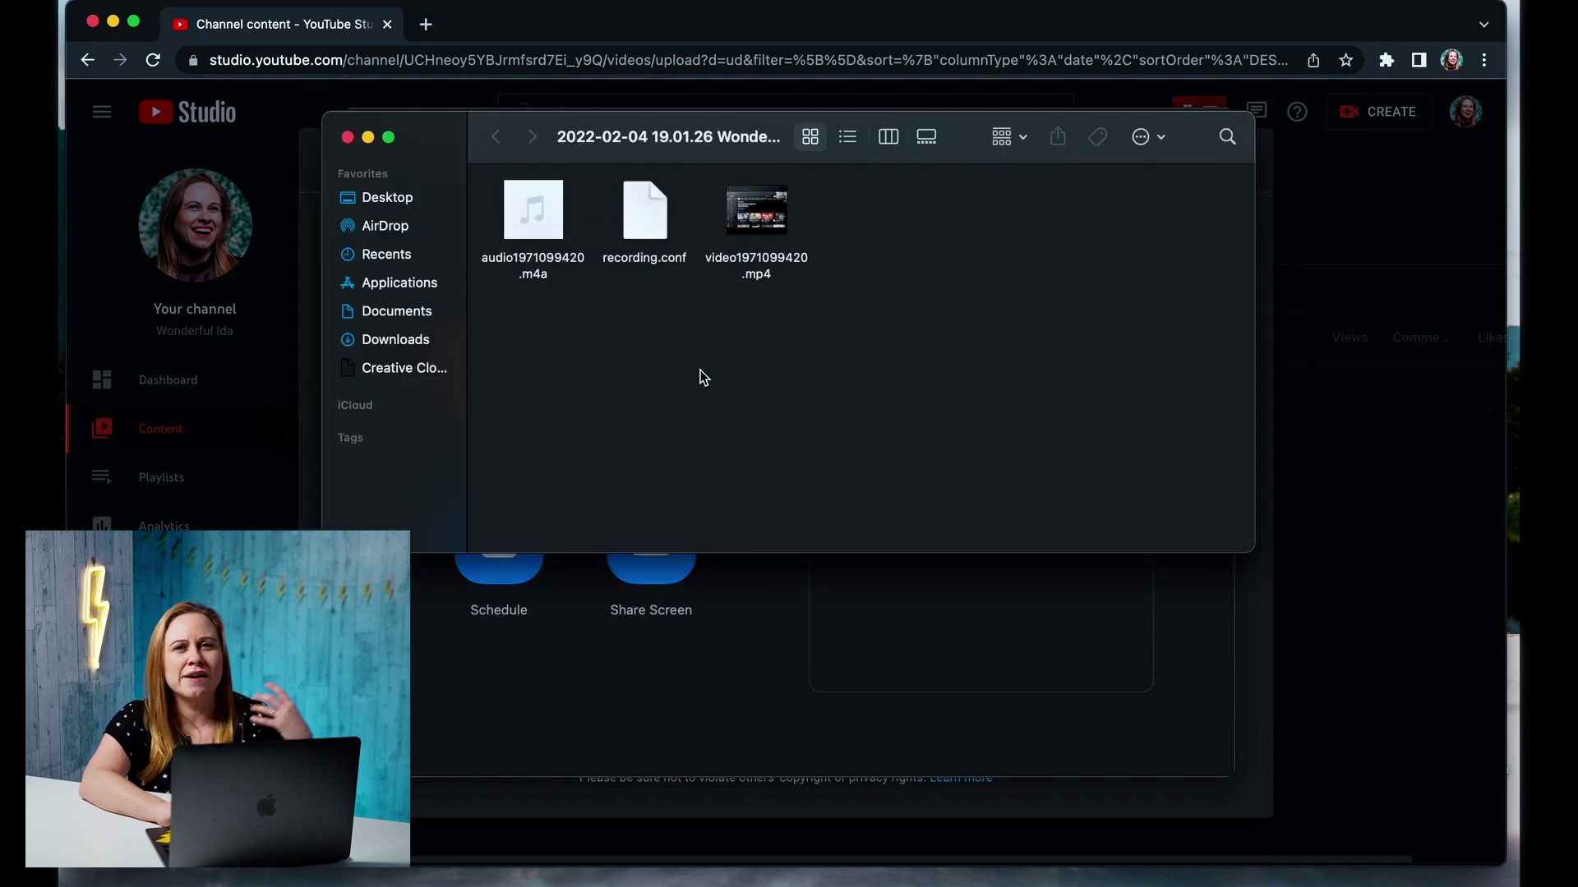
Step: Quick Look video1971099420.mp4 to play back the recorded meeting footage
key(space)
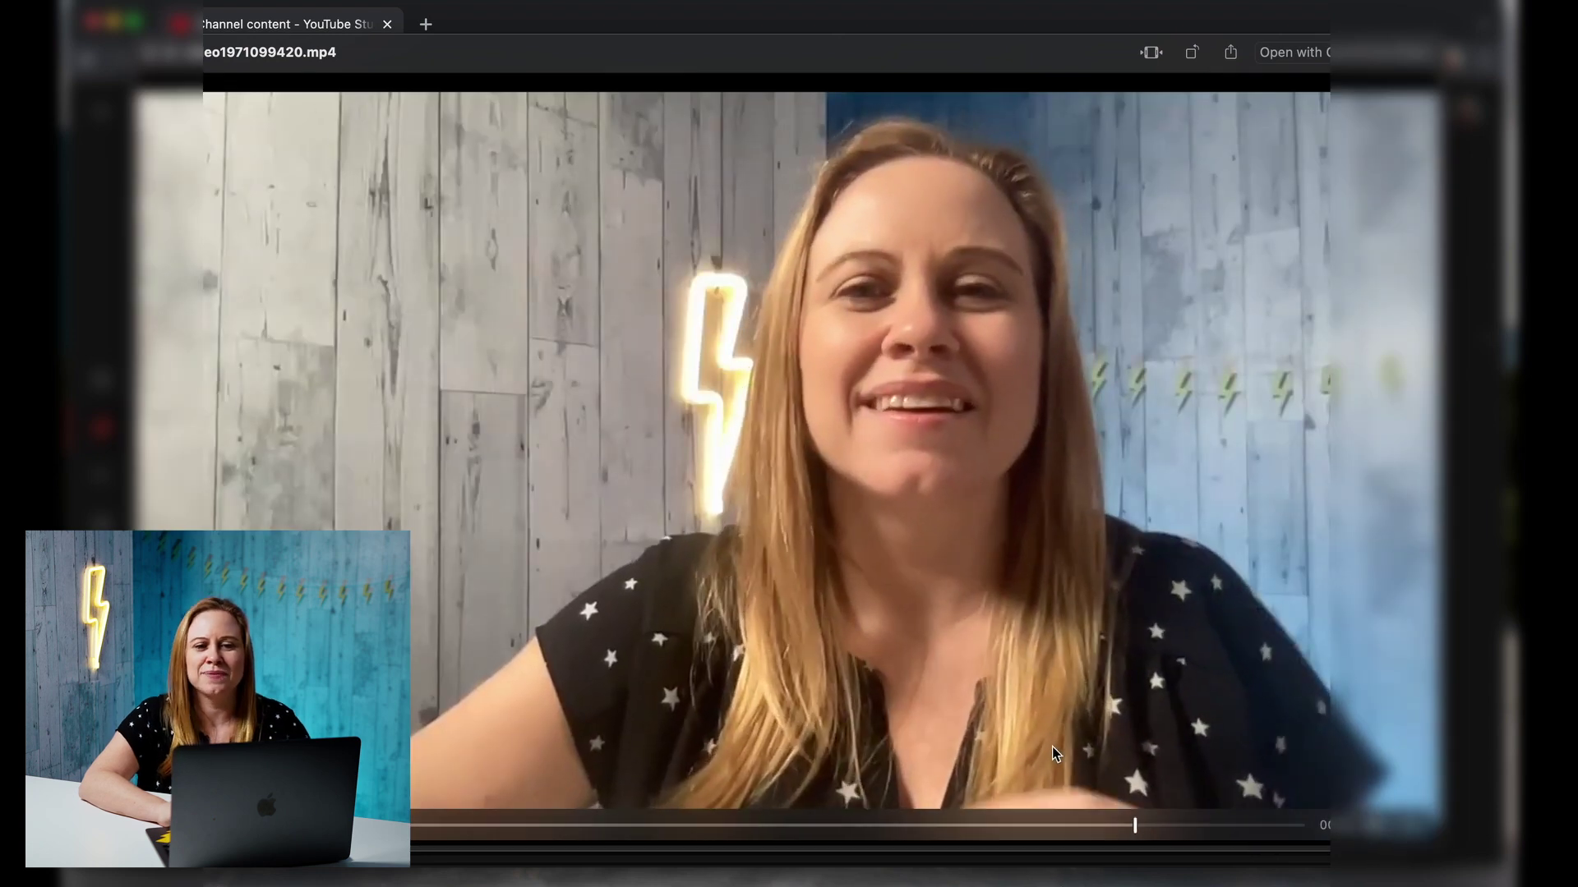
Step: Dismiss the video1971099420.mp4 Quick Look preview to return to the recording folder
key(space)
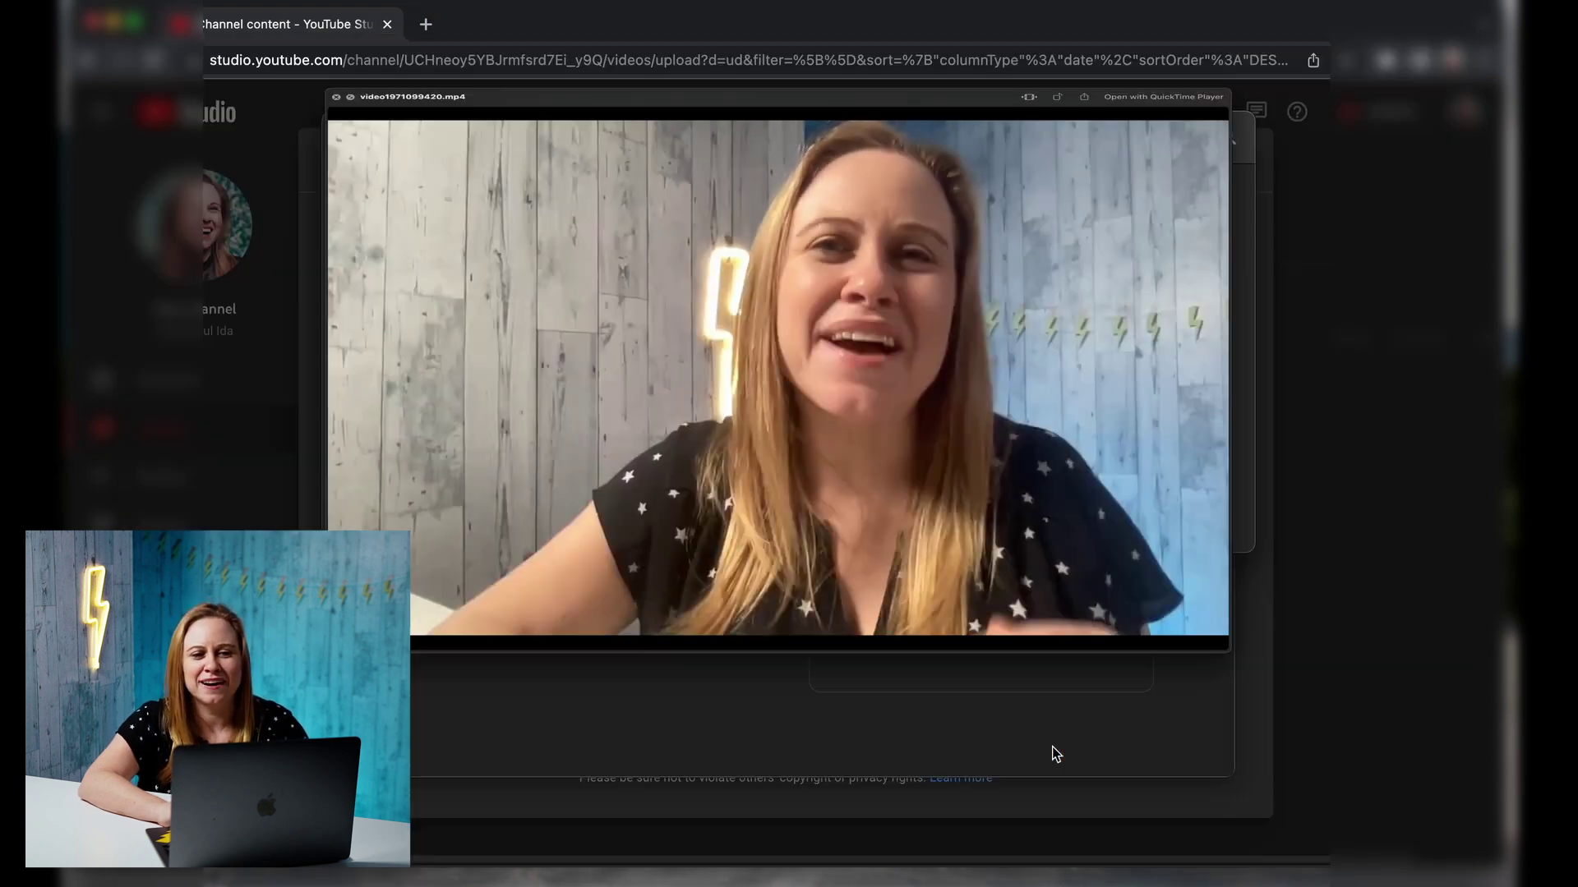